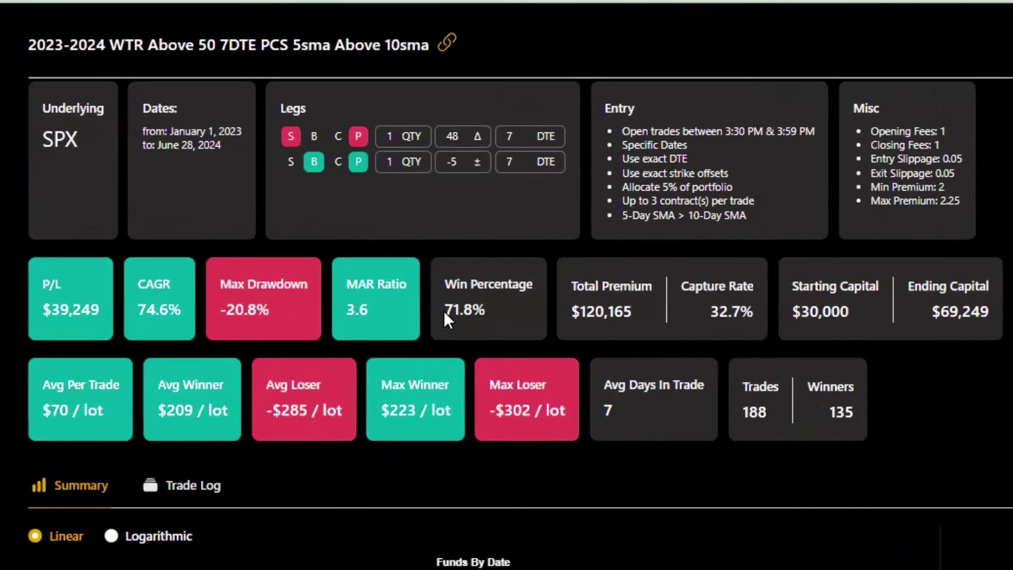
Highlight the overall backtest's 71.8% win rate, $285 average loss and $70 average per trade
{"action": "left_click_drag", "start_coordinate": [444, 311], "coordinate": [482, 311]}
{"action": "left_click_drag", "start_coordinate": [273, 413], "coordinate": [313, 417]}
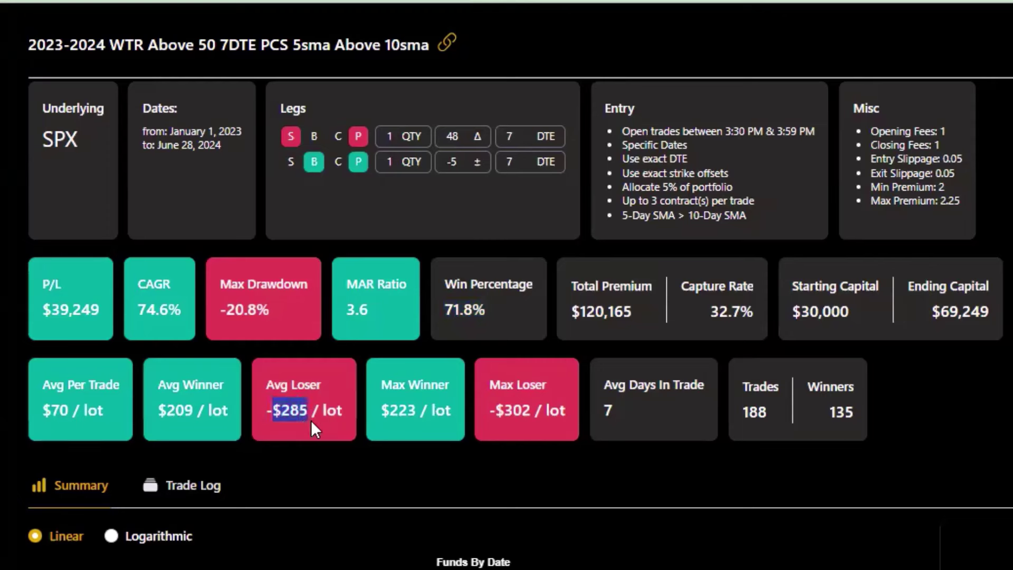
{"action": "left_click", "coordinate": [312, 420]}
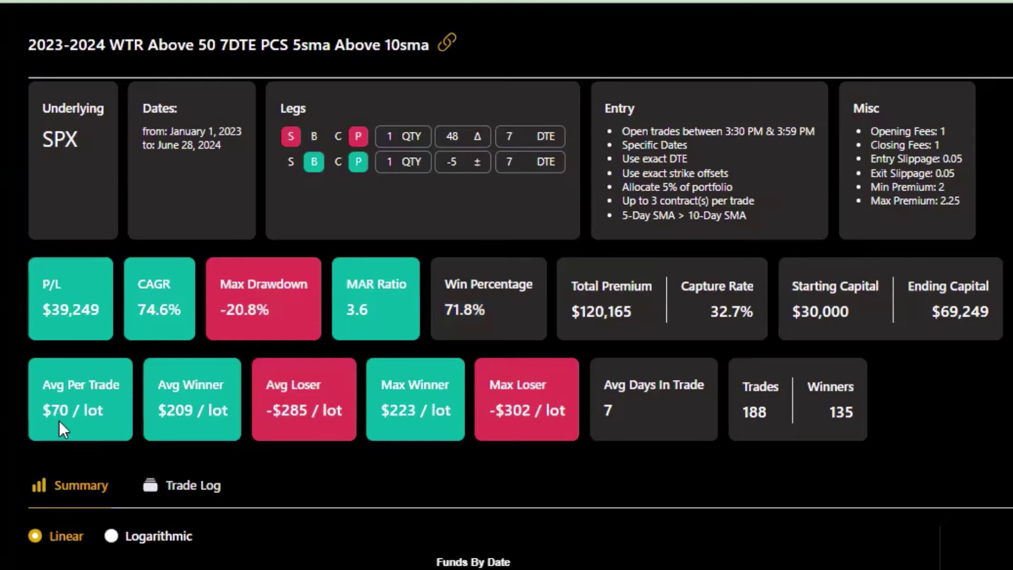
{"action": "left_click_drag", "start_coordinate": [41, 413], "coordinate": [72, 414]}
{"action": "left_click", "coordinate": [58, 413]}
{"action": "left_click_drag", "start_coordinate": [278, 413], "coordinate": [315, 413]}
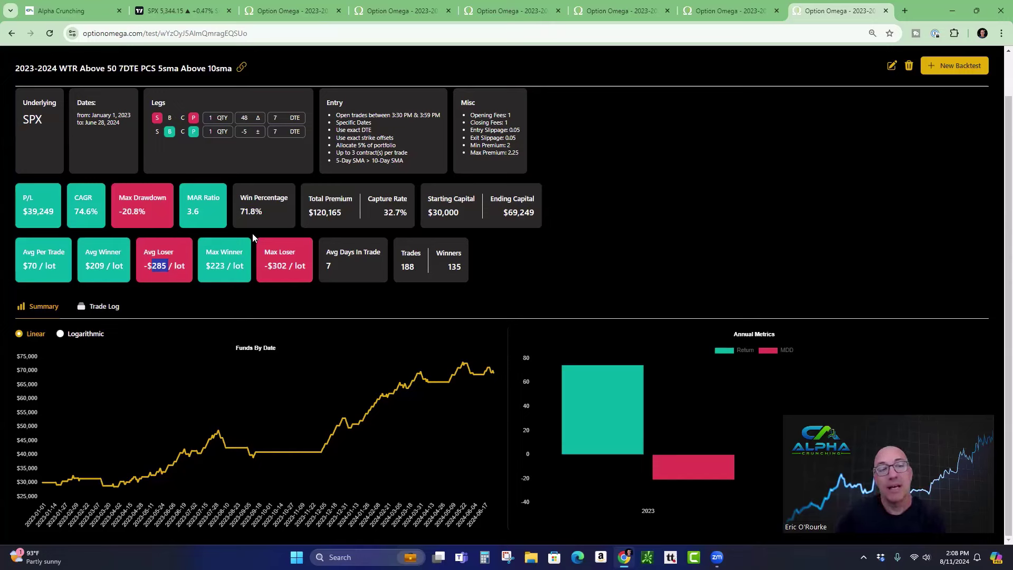
{"action": "left_click", "coordinate": [245, 214]}
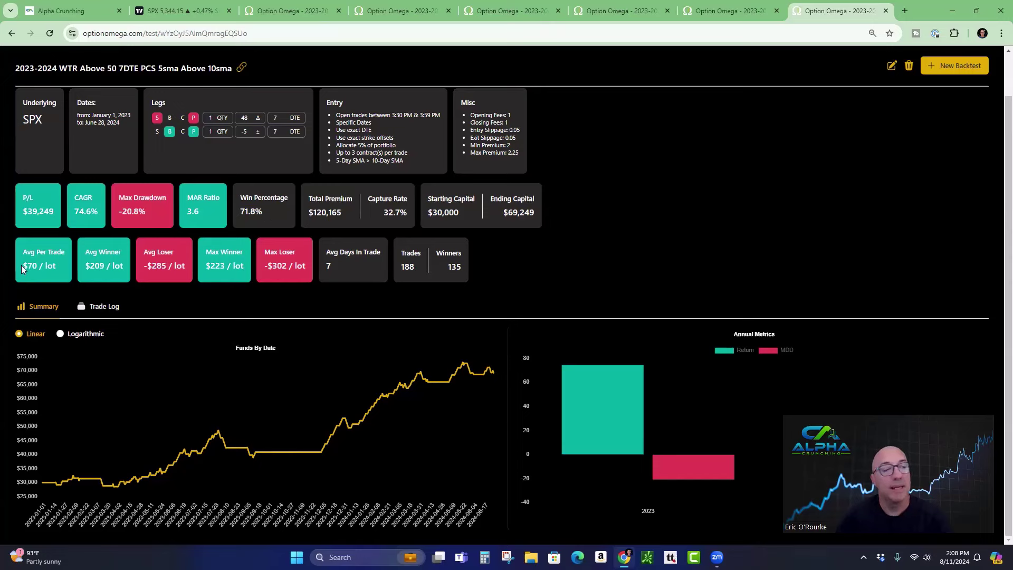
{"action": "left_click_drag", "start_coordinate": [21, 265], "coordinate": [39, 265]}
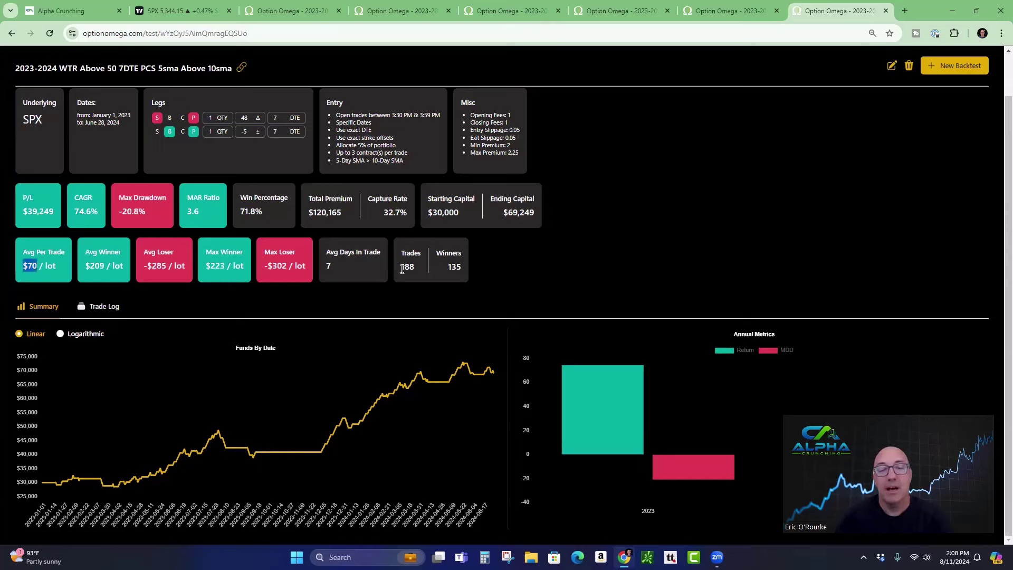
Review the Monday backtest's win rate, $98 average per trade and 31 trades, then open Tuesday's results
{"action": "left_click", "coordinate": [293, 10]}
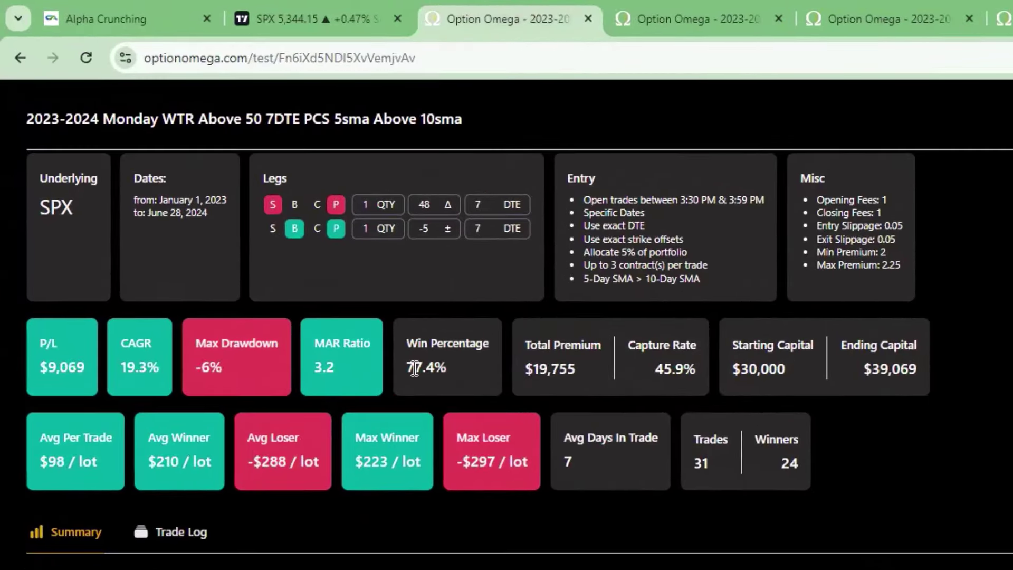
{"action": "left_click_drag", "start_coordinate": [404, 366], "coordinate": [431, 366]}
{"action": "left_click_drag", "start_coordinate": [39, 462], "coordinate": [63, 465]}
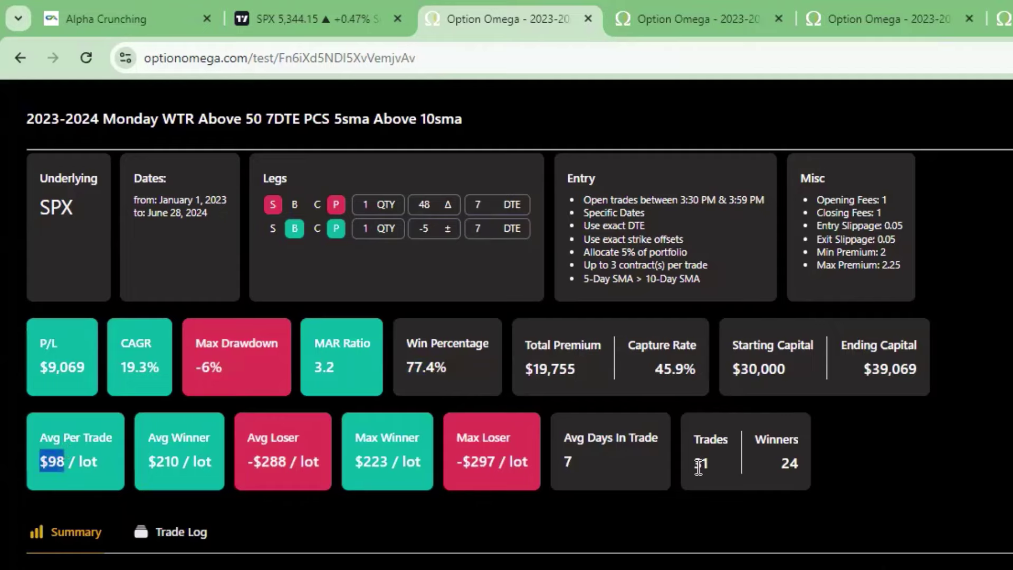
{"action": "left_click_drag", "start_coordinate": [693, 464], "coordinate": [711, 463]}
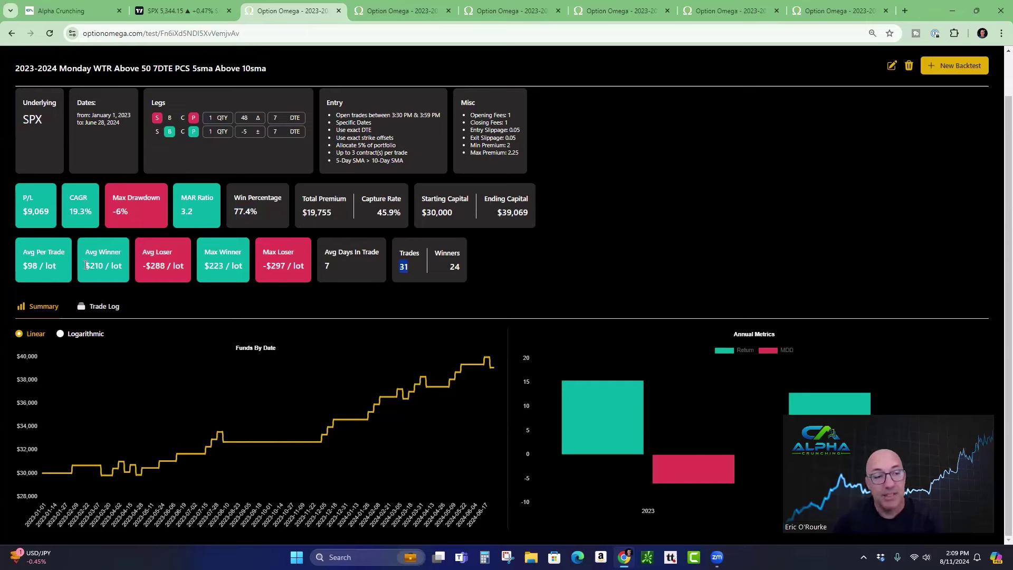
{"action": "left_click_drag", "start_coordinate": [49, 266], "coordinate": [23, 266]}
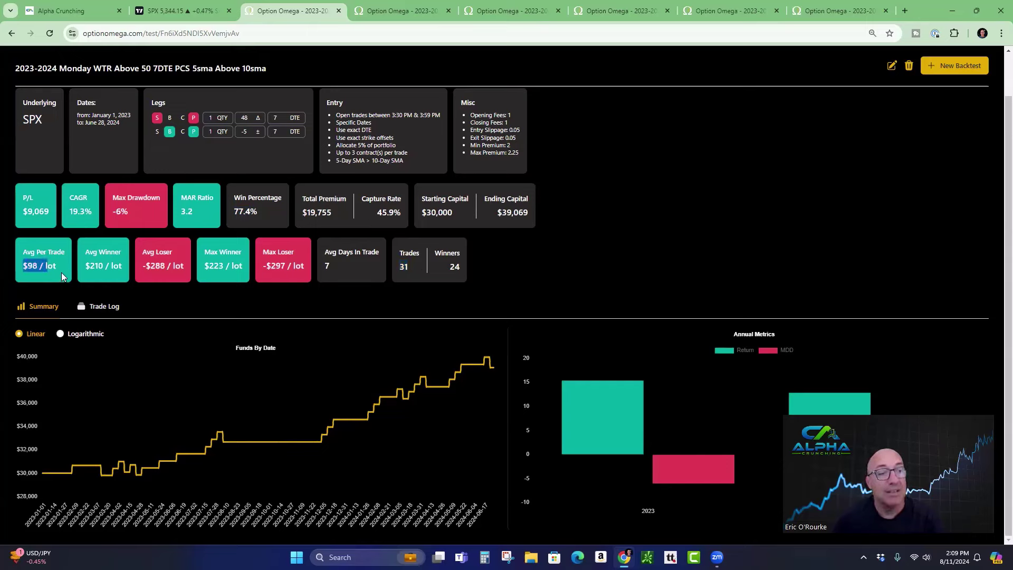
{"action": "left_click", "coordinate": [400, 11]}
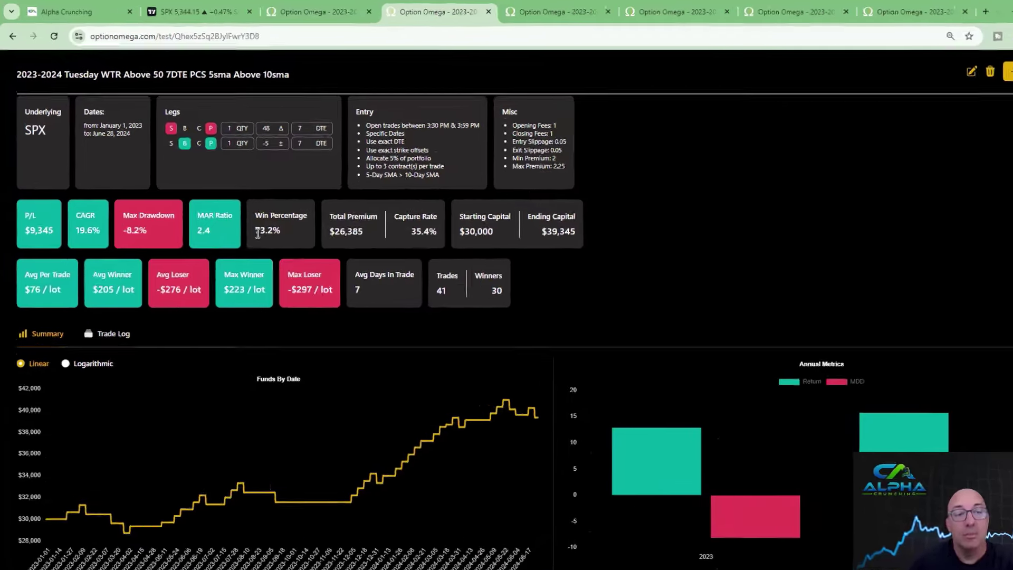
{"action": "left_click_drag", "start_coordinate": [255, 230], "coordinate": [264, 232]}
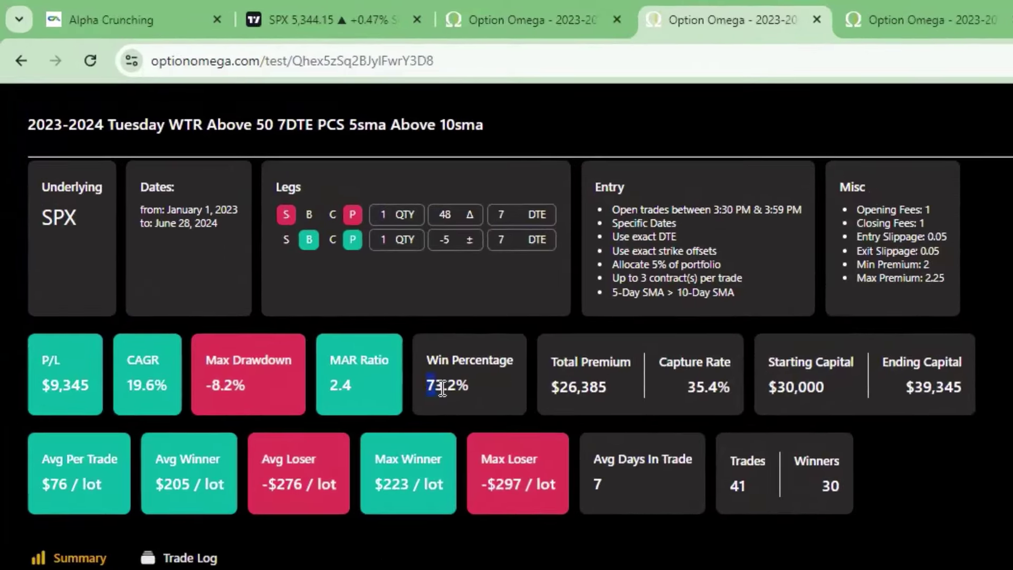
{"action": "left_click_drag", "start_coordinate": [41, 485], "coordinate": [68, 487]}
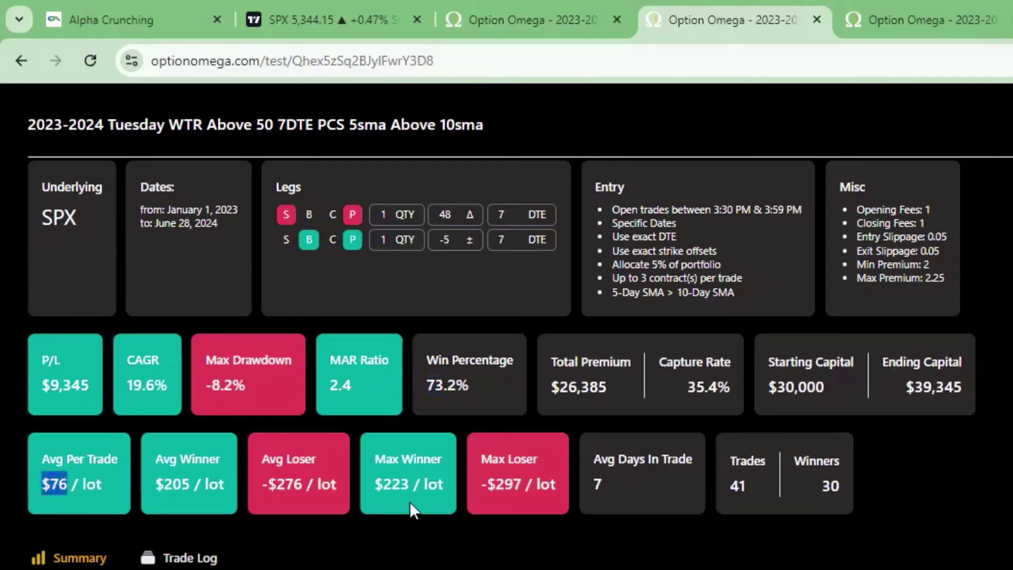
{"action": "left_click_drag", "start_coordinate": [731, 485], "coordinate": [749, 483]}
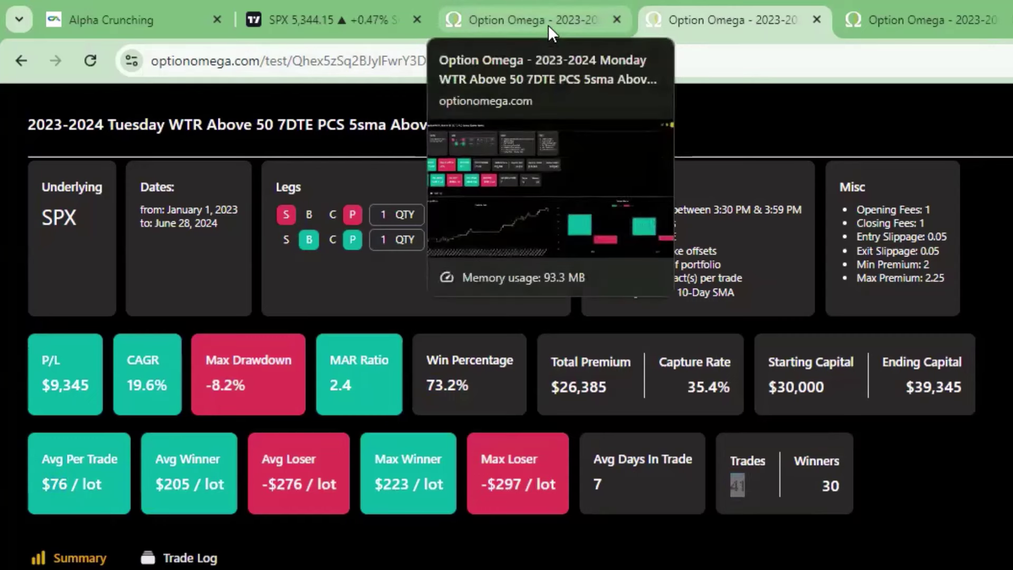
{"action": "left_click", "coordinate": [548, 25]}
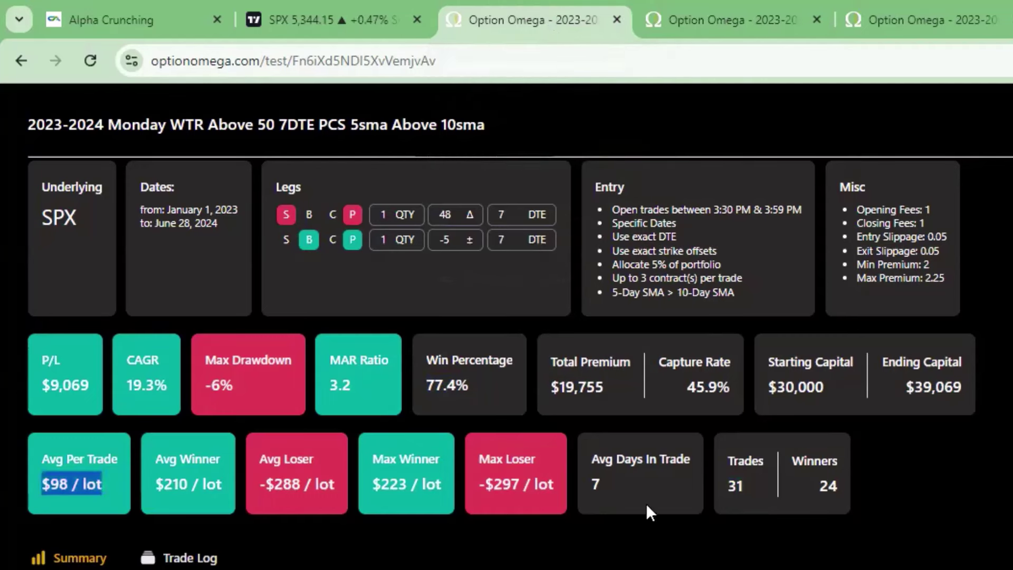
{"action": "left_click_drag", "start_coordinate": [612, 277], "coordinate": [743, 279]}
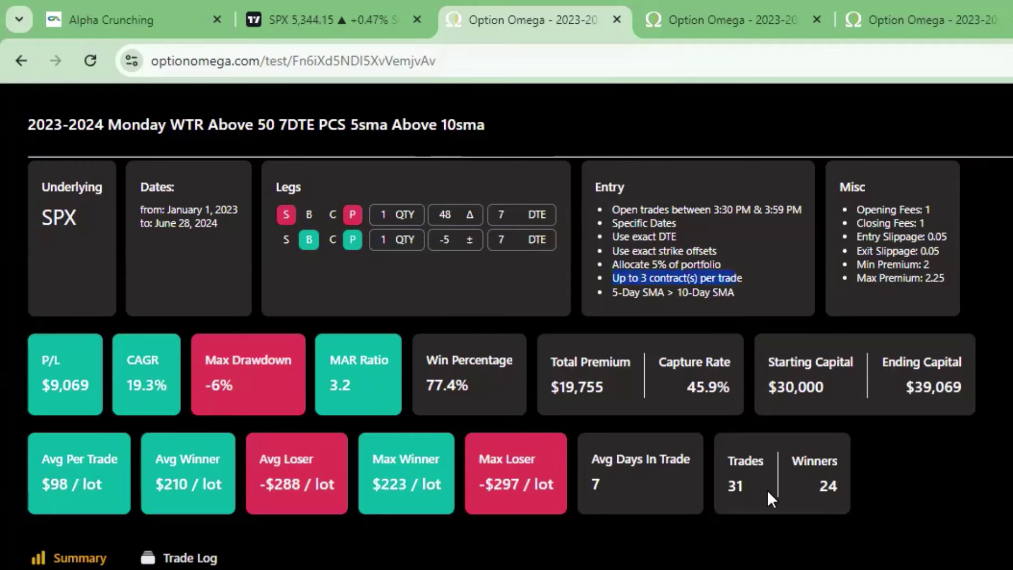
{"action": "left_click", "coordinate": [745, 489]}
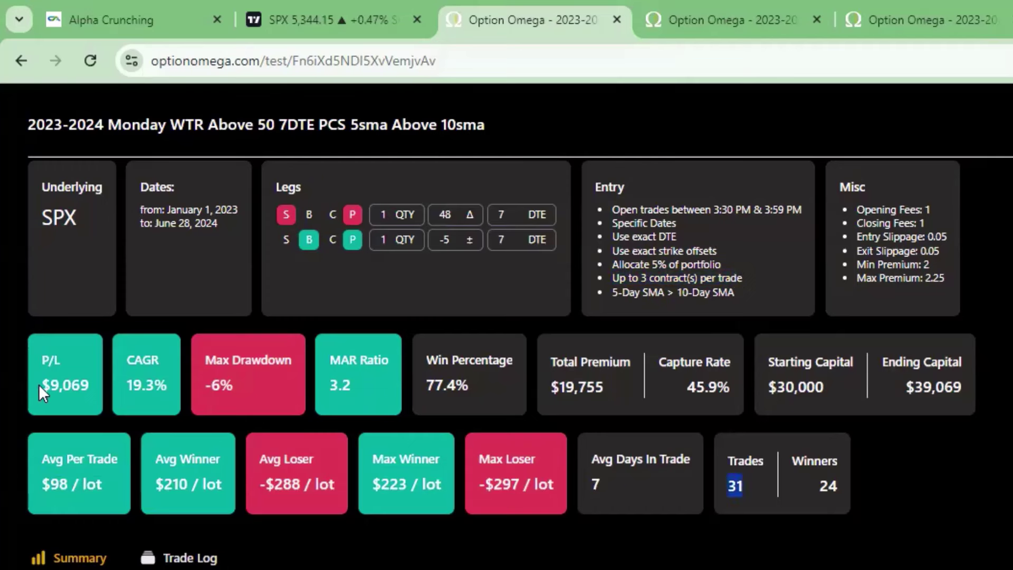
{"action": "left_click", "coordinate": [727, 16]}
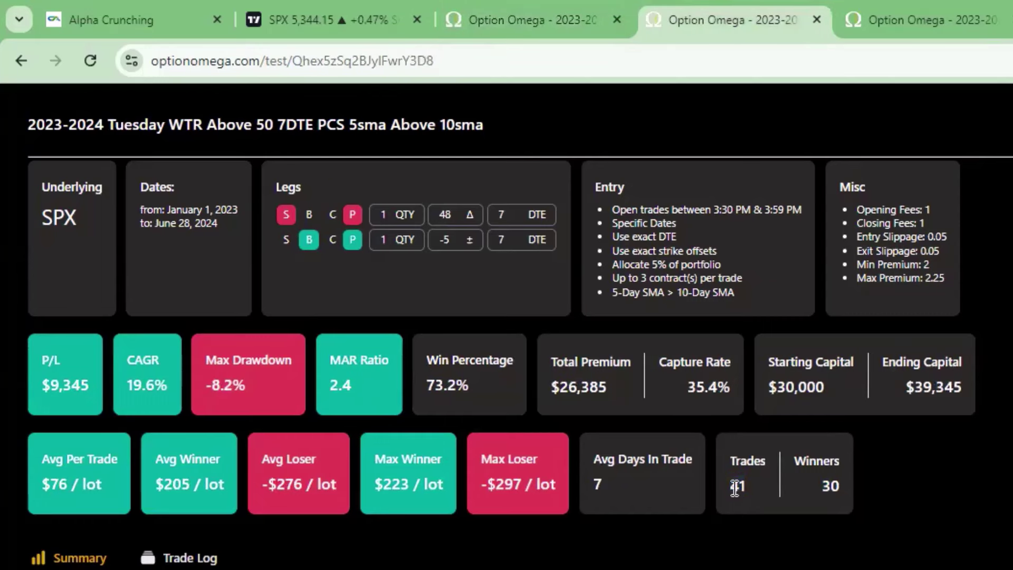
{"action": "left_click_drag", "start_coordinate": [742, 501], "coordinate": [754, 486]}
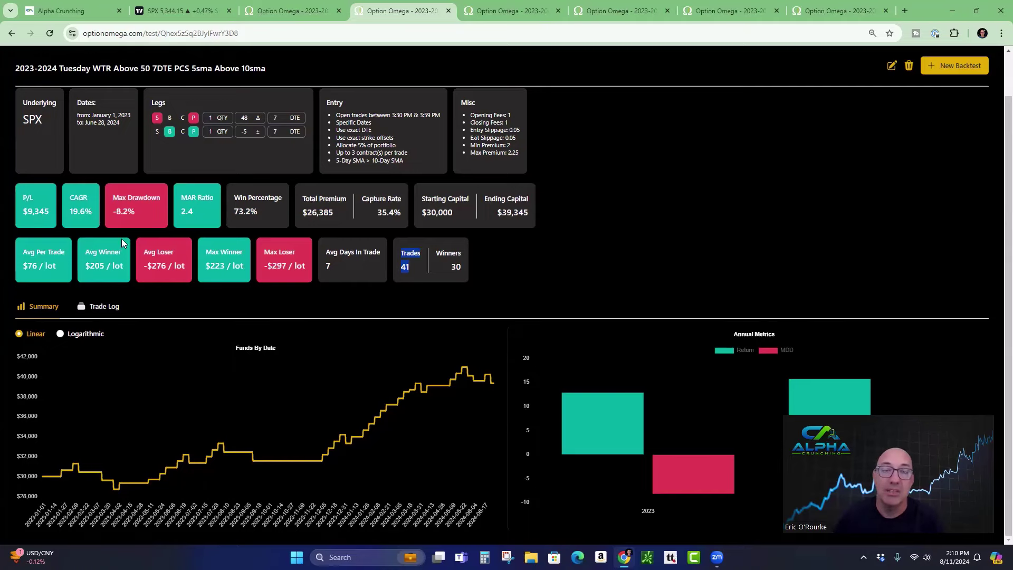
{"action": "left_click", "coordinate": [506, 15]}
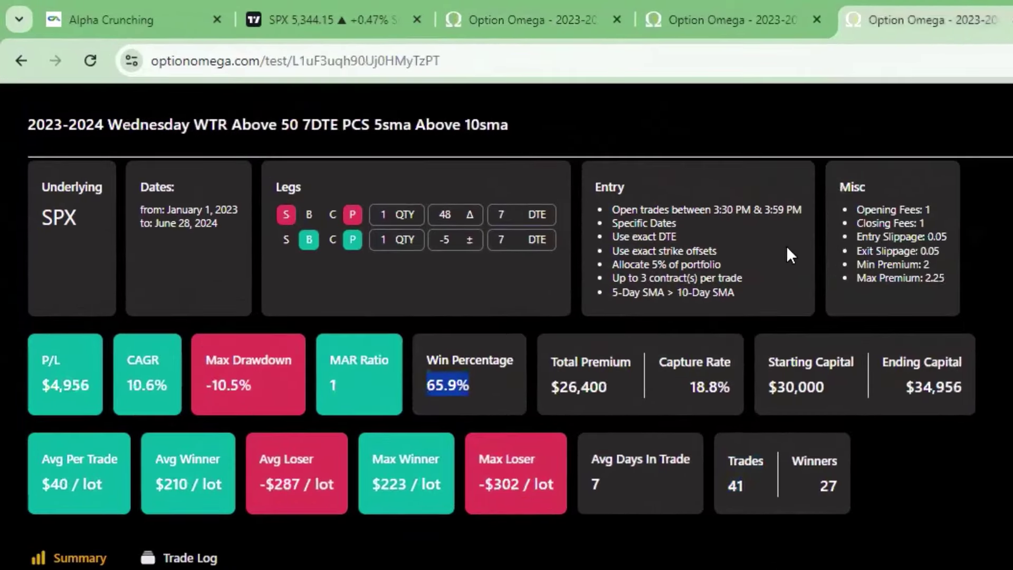
{"action": "left_click", "coordinate": [487, 400]}
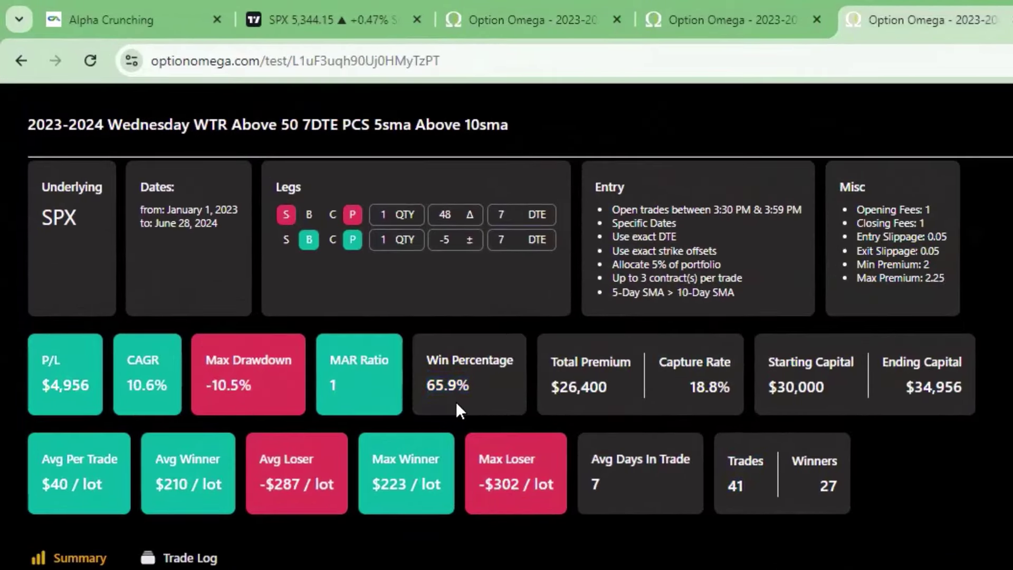
{"action": "left_click_drag", "start_coordinate": [424, 388], "coordinate": [469, 388]}
{"action": "triple_click", "coordinate": [733, 487]}
{"action": "left_click_drag", "start_coordinate": [40, 482], "coordinate": [72, 483]}
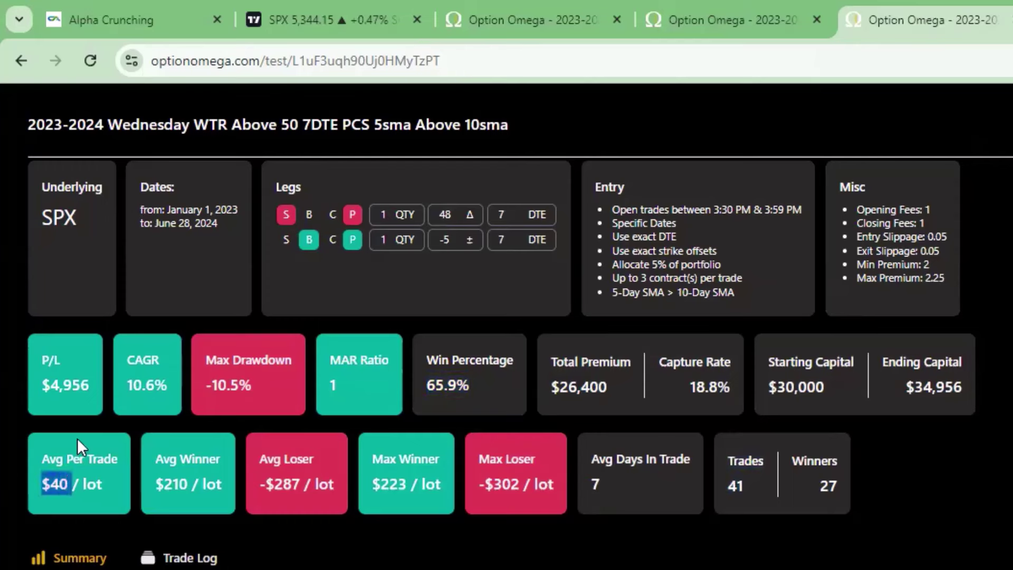
{"action": "left_click_drag", "start_coordinate": [44, 388], "coordinate": [96, 391]}
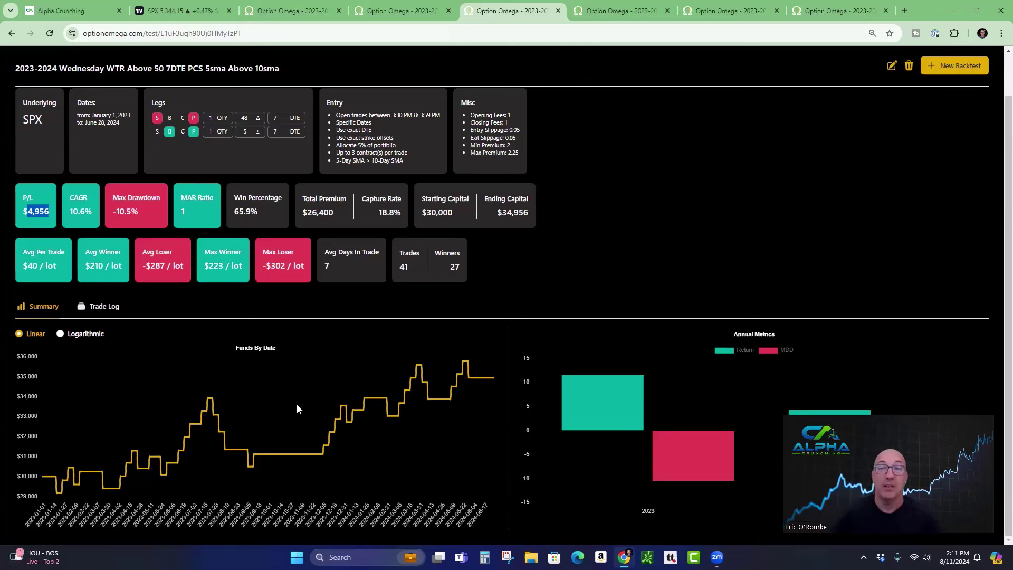
Switch to the Thursday backtest and highlight its $86 average per trade, $10,329 P/L and 40 trades
{"action": "left_click", "coordinate": [615, 18]}
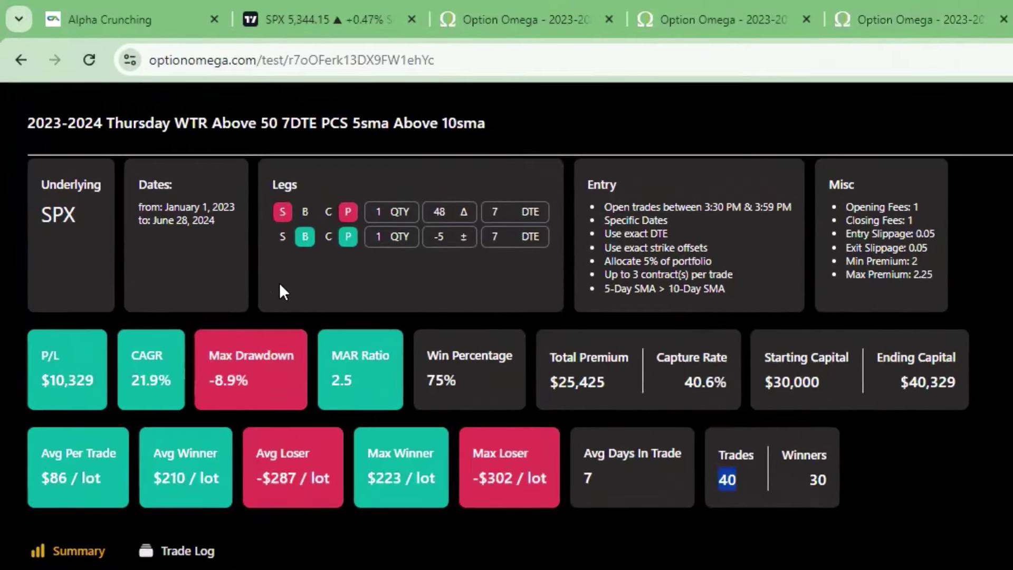
{"action": "left_click_drag", "start_coordinate": [42, 479], "coordinate": [71, 478]}
{"action": "left_click_drag", "start_coordinate": [42, 381], "coordinate": [77, 378]}
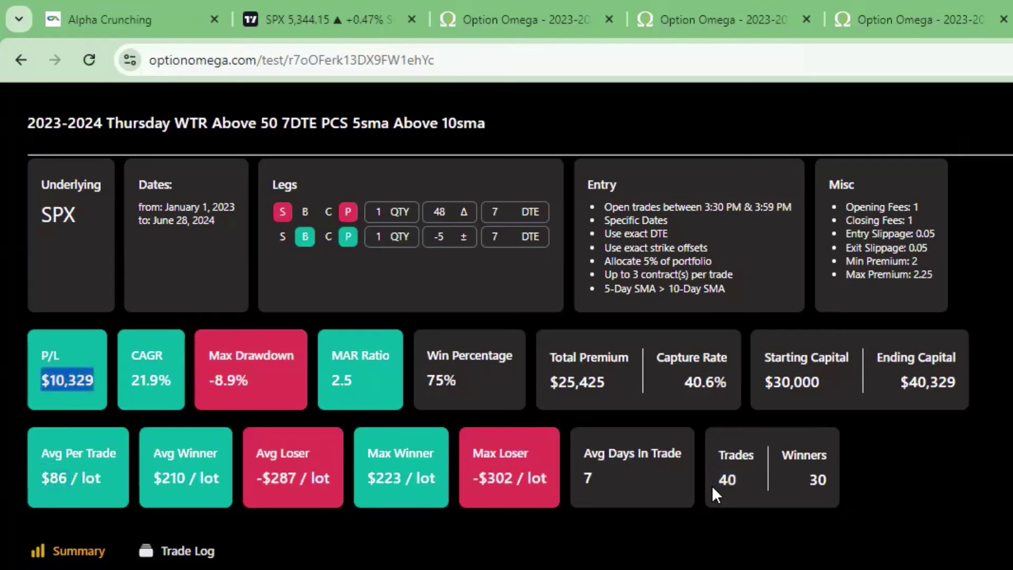
{"action": "left_click_drag", "start_coordinate": [712, 495], "coordinate": [736, 481]}
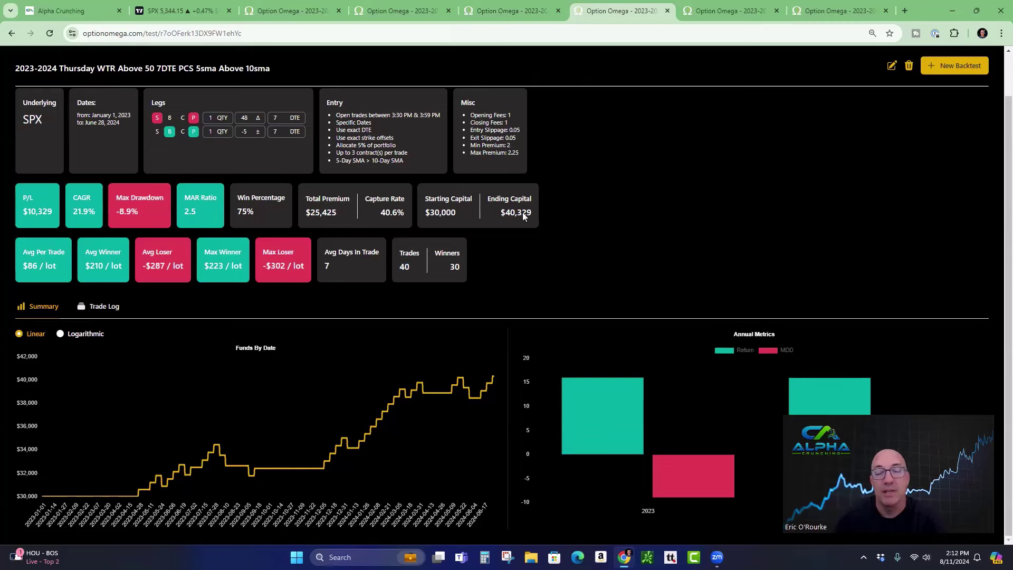
Open the Friday backtest and highlight 70.3% win rate, $61 per trade, $287 average loser, $6,813 P/L
{"action": "left_click", "coordinate": [717, 12]}
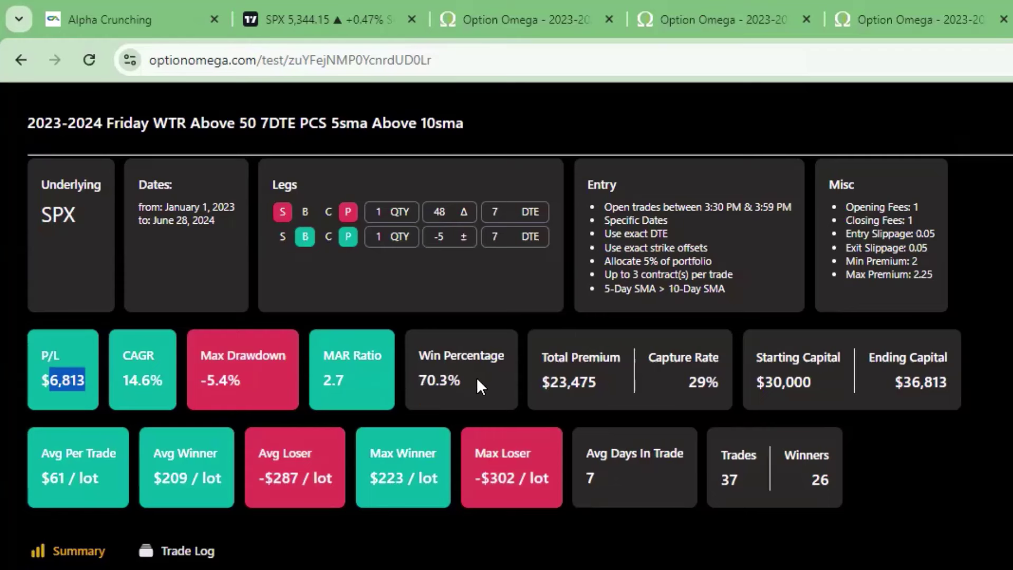
{"action": "double_click", "coordinate": [447, 380]}
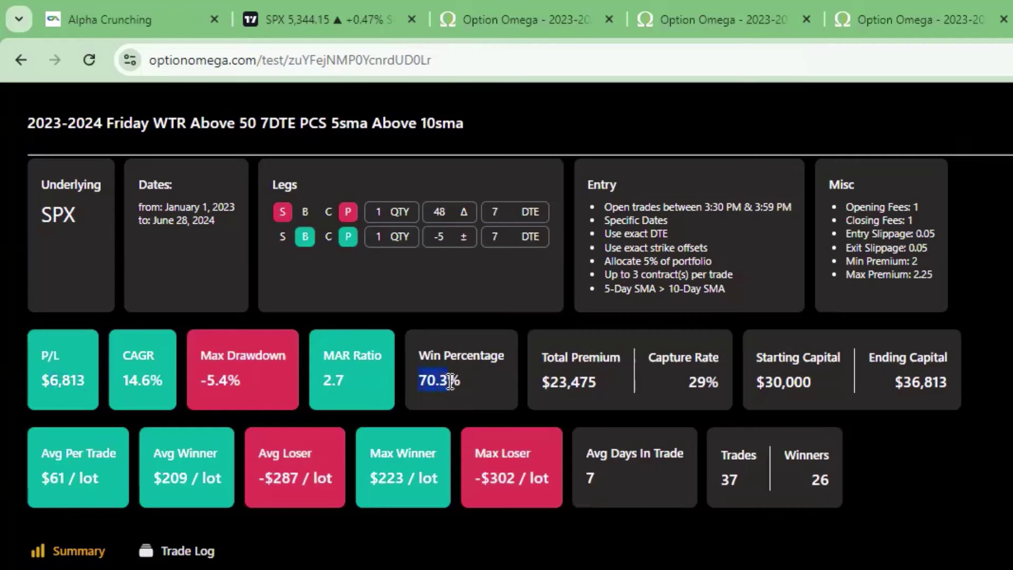
{"action": "double_click", "coordinate": [70, 482]}
{"action": "double_click", "coordinate": [274, 479]}
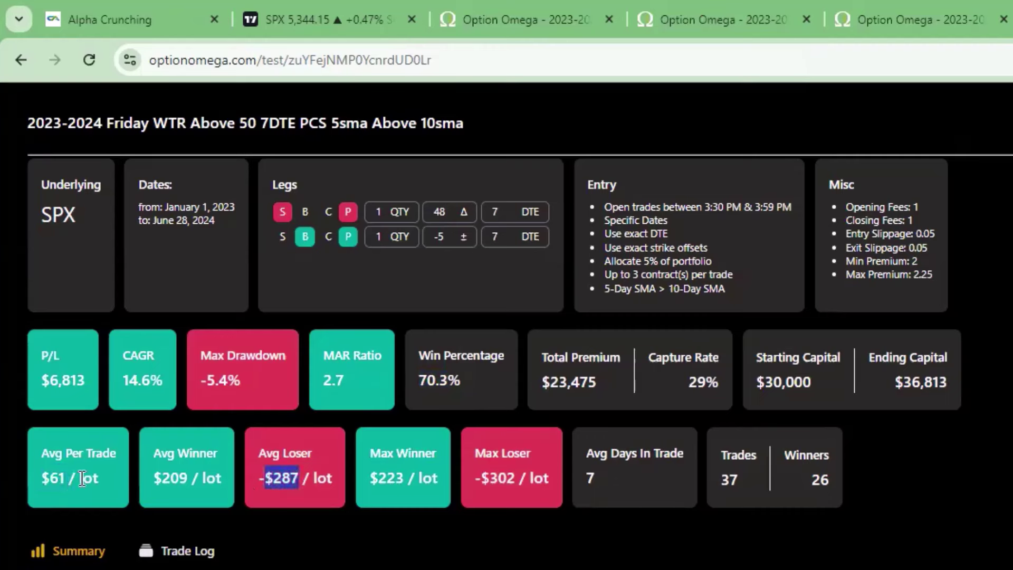
{"action": "double_click", "coordinate": [64, 478]}
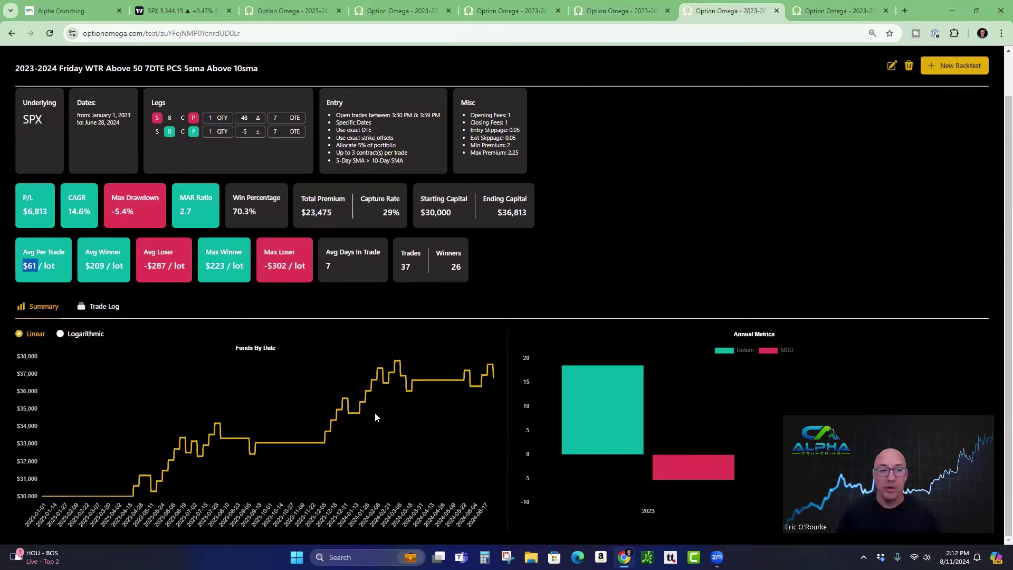
{"action": "left_click_drag", "start_coordinate": [23, 212], "coordinate": [41, 212]}
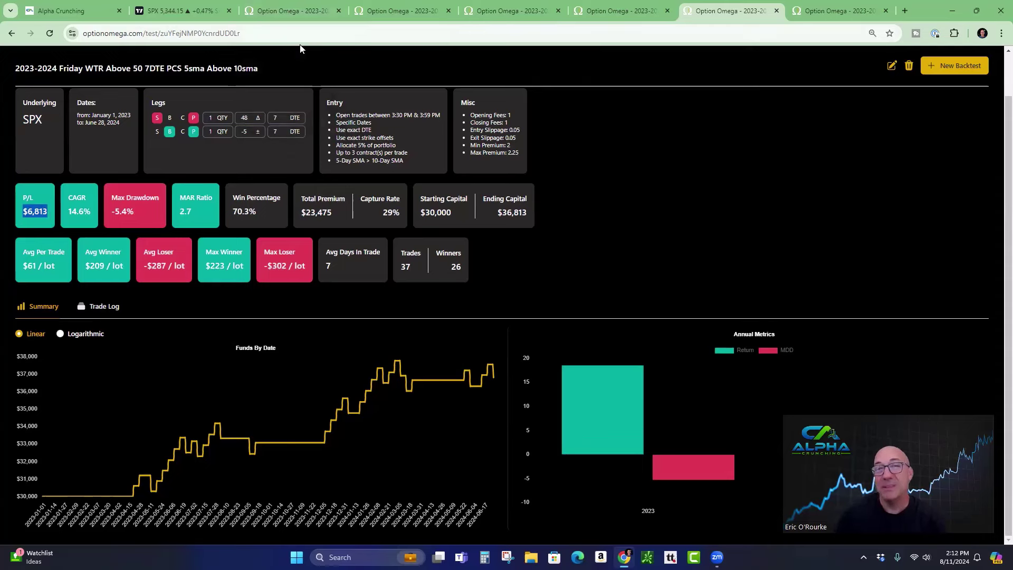
Flip between the Monday, Tuesday and Thursday backtests twice, ending on Thursday
{"action": "left_click", "coordinate": [295, 11]}
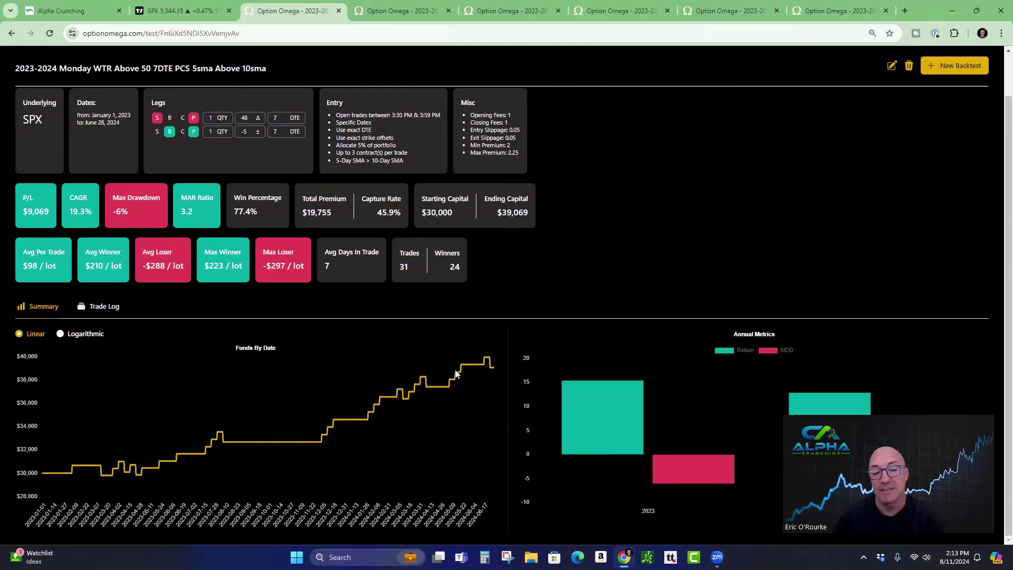
{"action": "left_click", "coordinate": [407, 13]}
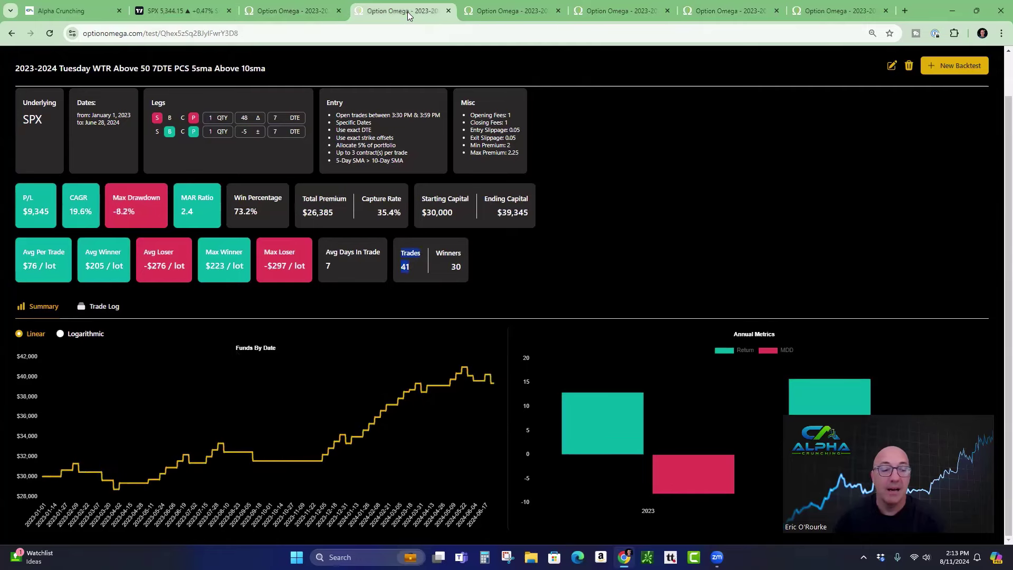
{"action": "left_click", "coordinate": [622, 7]}
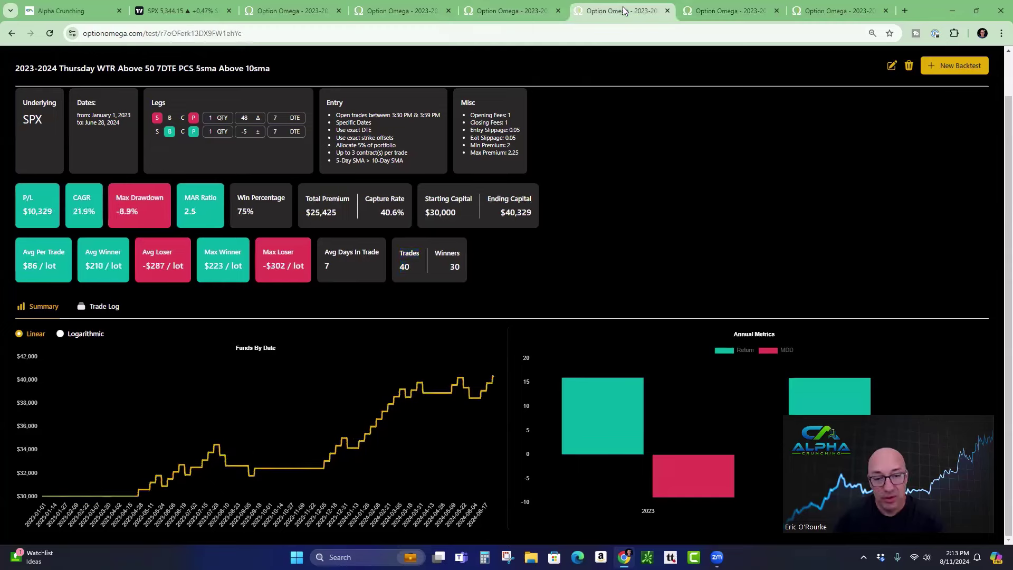
{"action": "left_click", "coordinate": [277, 18]}
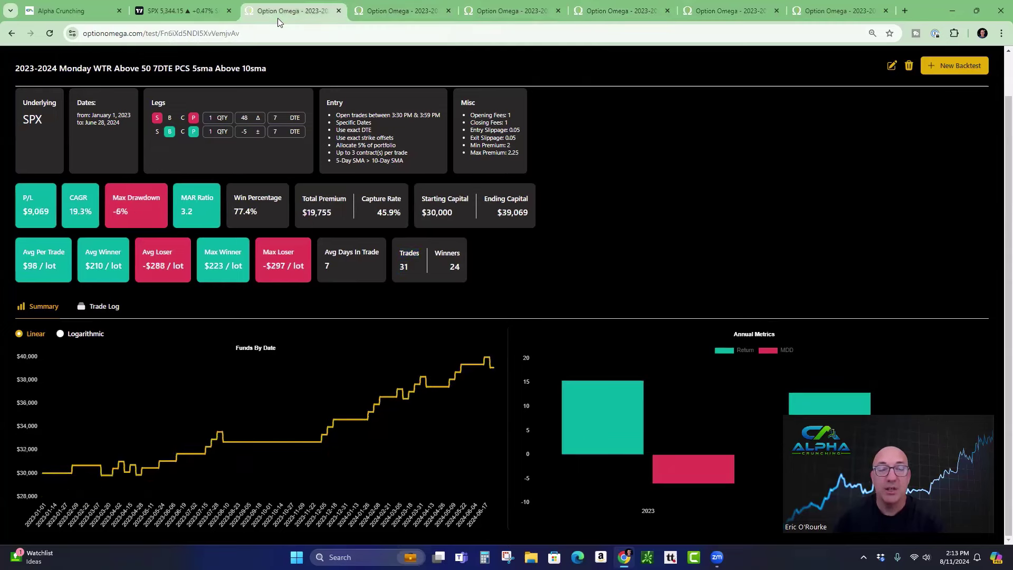
{"action": "left_click", "coordinate": [385, 17]}
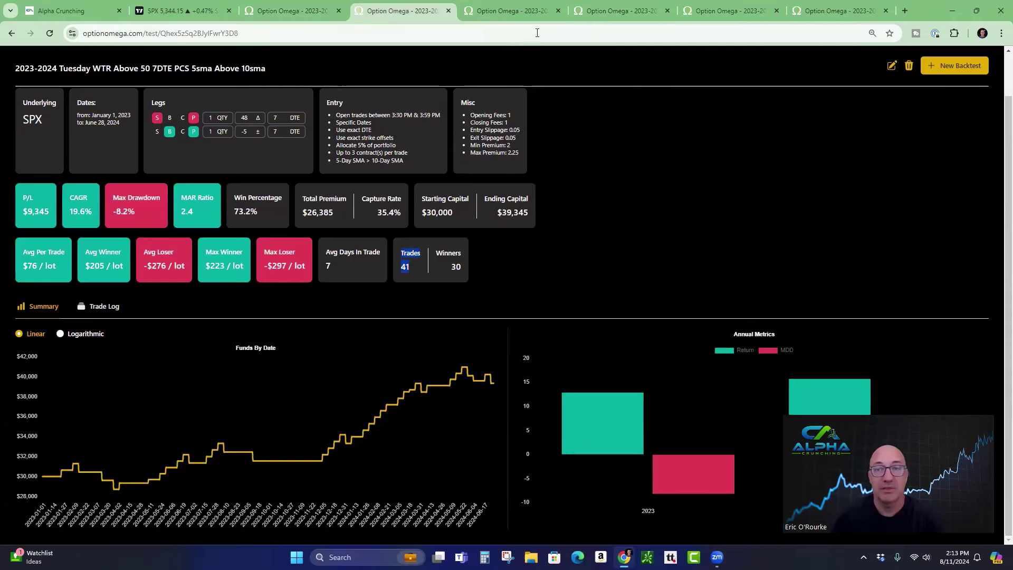
{"action": "left_click", "coordinate": [620, 15]}
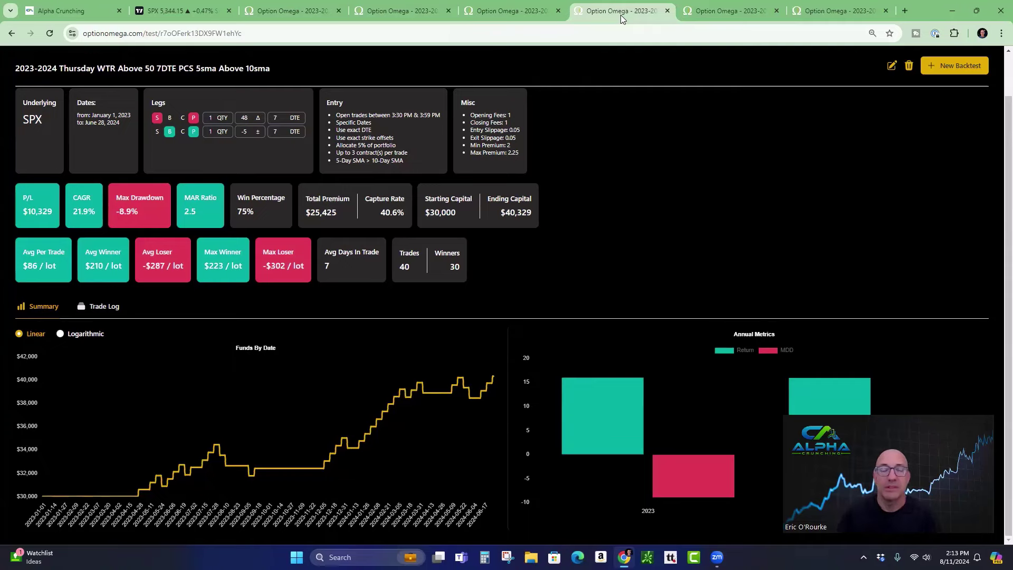
Switch to Alpha Crunching's WTR Data page and scroll through the weekly triumph rate table
{"action": "left_click", "coordinate": [67, 14]}
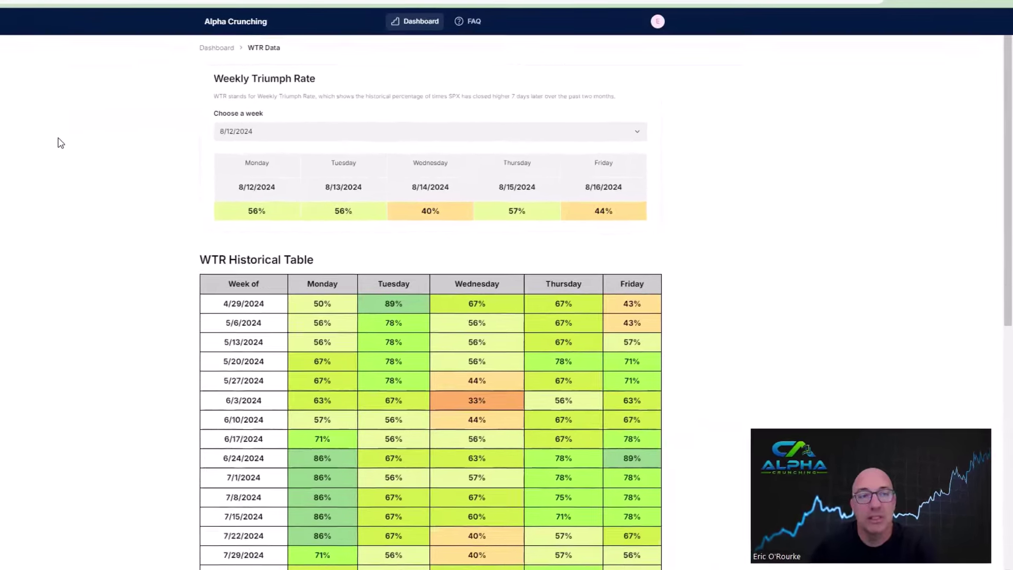
{"action": "scroll", "coordinate": [59, 143], "scroll_direction": "down", "scroll_amount": 1}
{"action": "scroll", "coordinate": [54, 133], "scroll_direction": "up", "scroll_amount": 1}
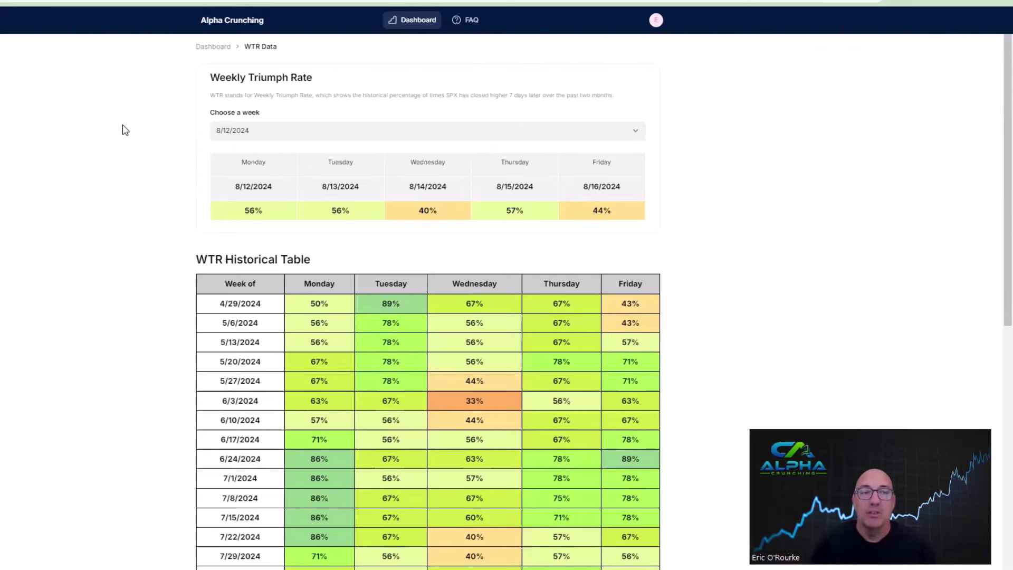
{"action": "left_click", "coordinate": [199, 47]}
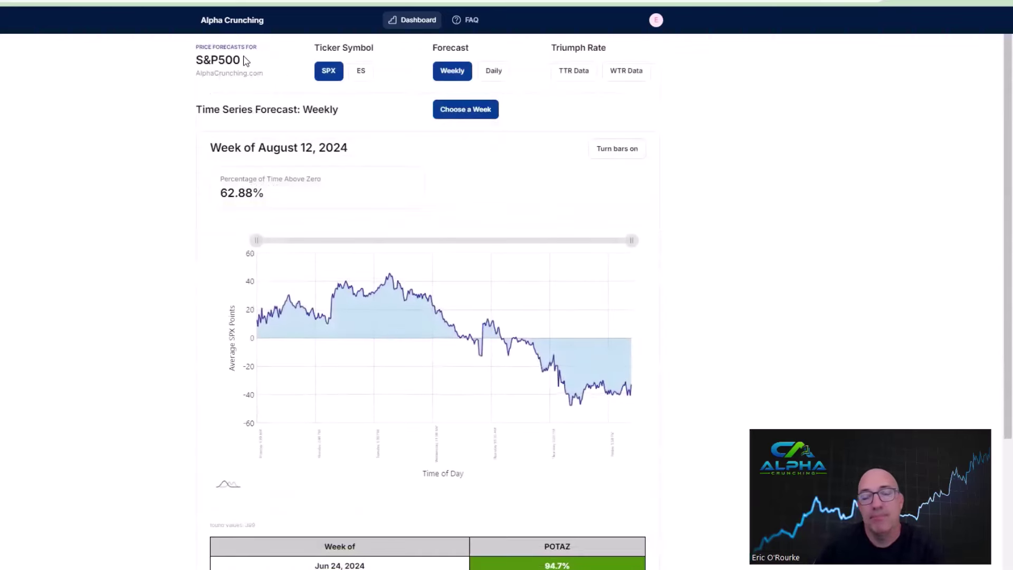
{"action": "left_click", "coordinate": [633, 76]}
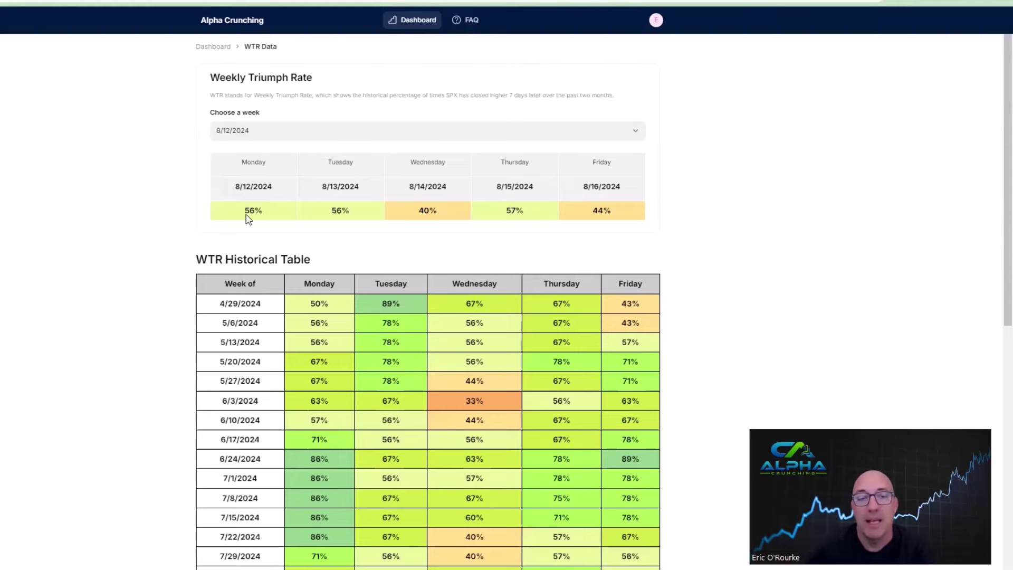
{"action": "left_click_drag", "start_coordinate": [247, 213], "coordinate": [266, 218]}
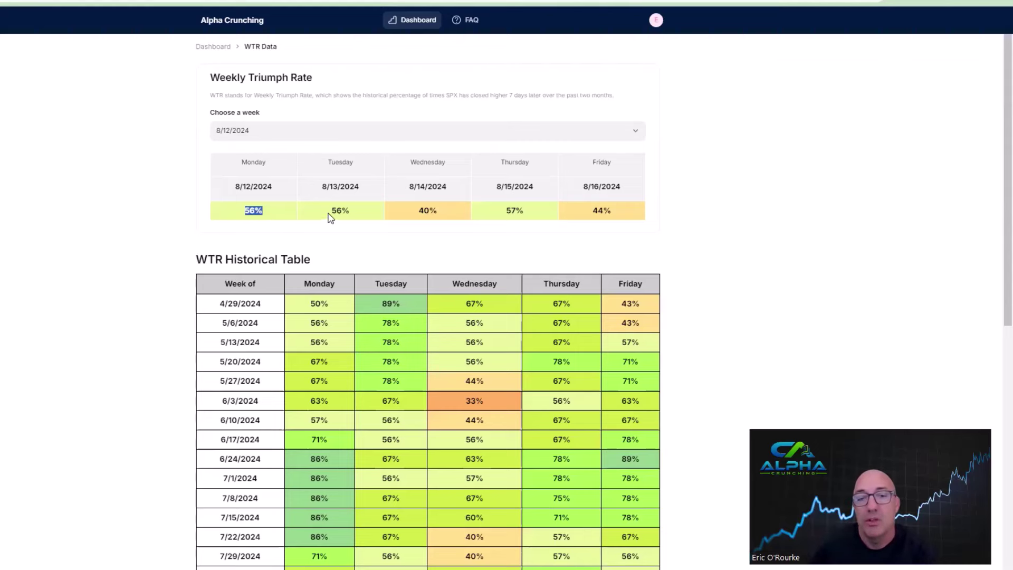
{"action": "left_click_drag", "start_coordinate": [331, 211], "coordinate": [349, 213]}
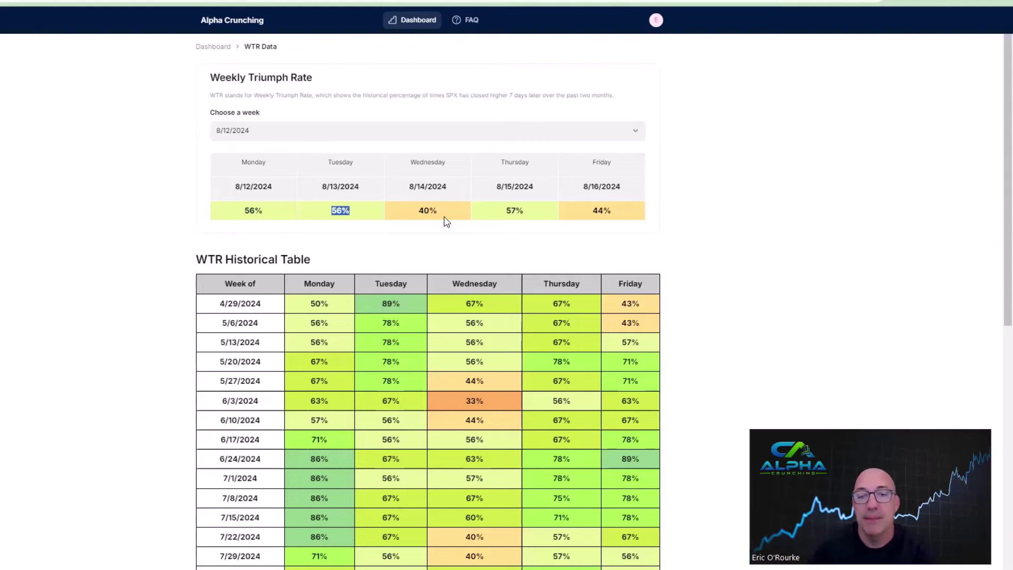
{"action": "left_click", "coordinate": [425, 211]}
{"action": "left_click_drag", "start_coordinate": [426, 211], "coordinate": [436, 212]}
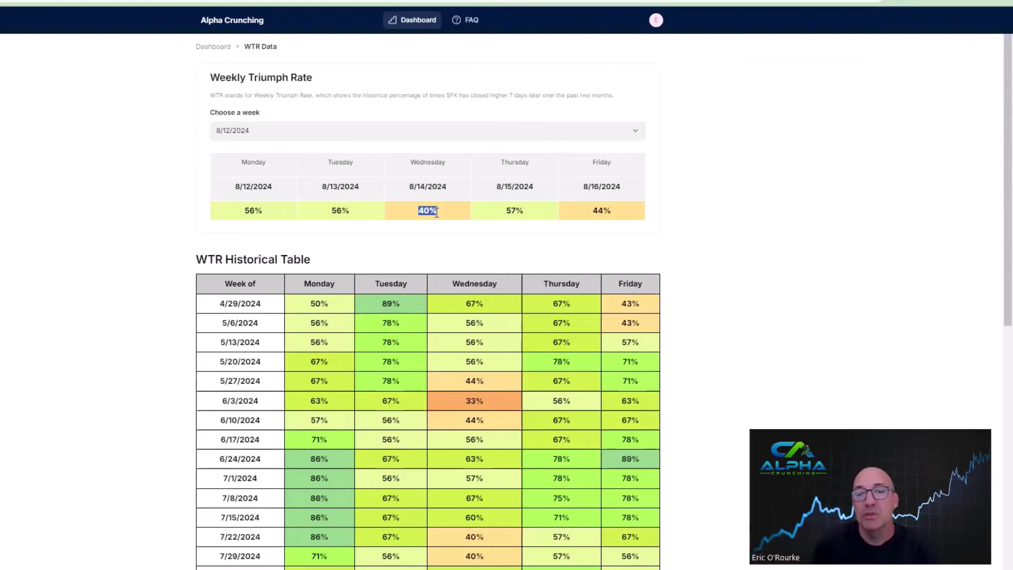
{"action": "double_click", "coordinate": [514, 211]}
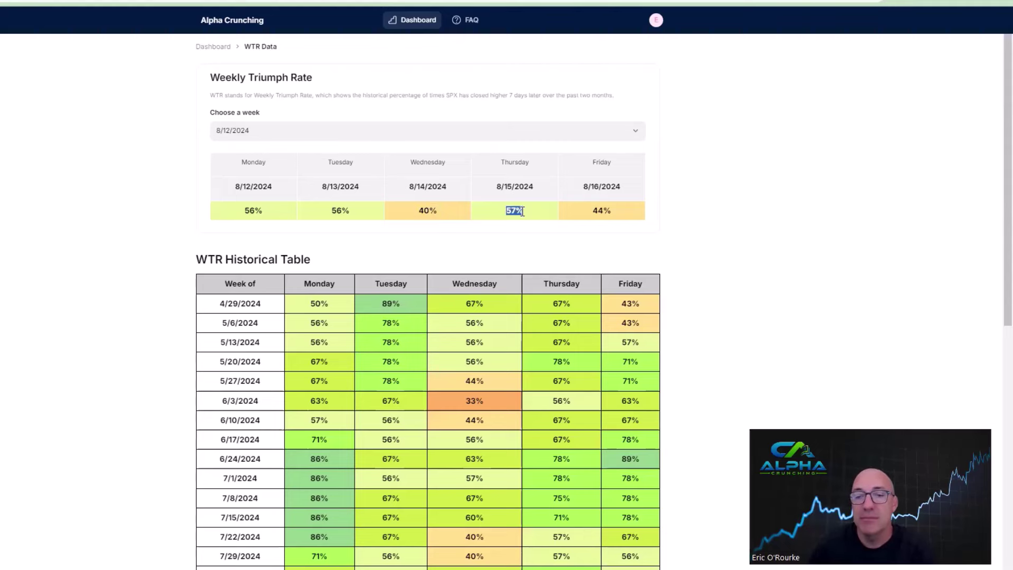
{"action": "double_click", "coordinate": [595, 212]}
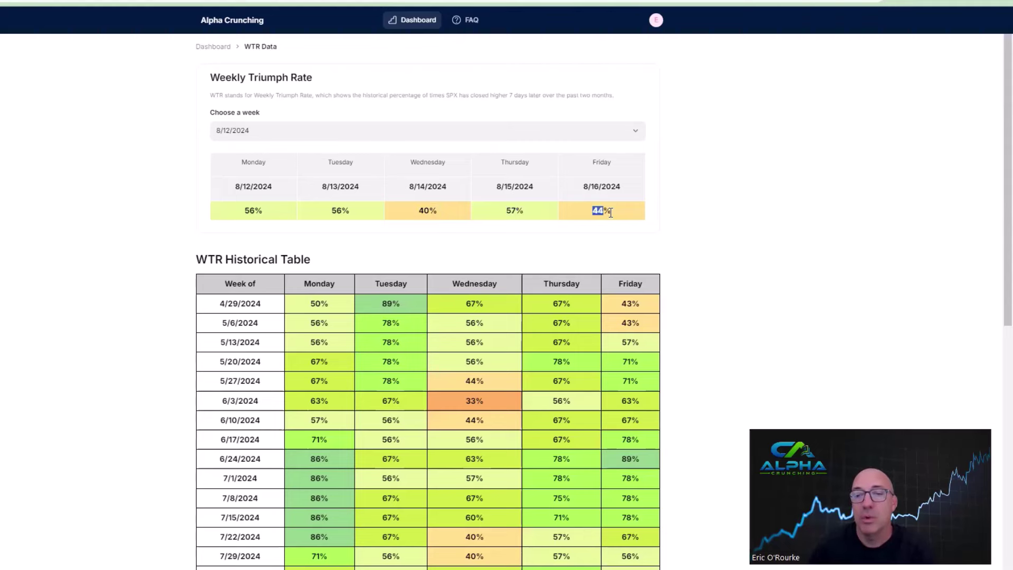
{"action": "left_click", "coordinate": [394, 254]}
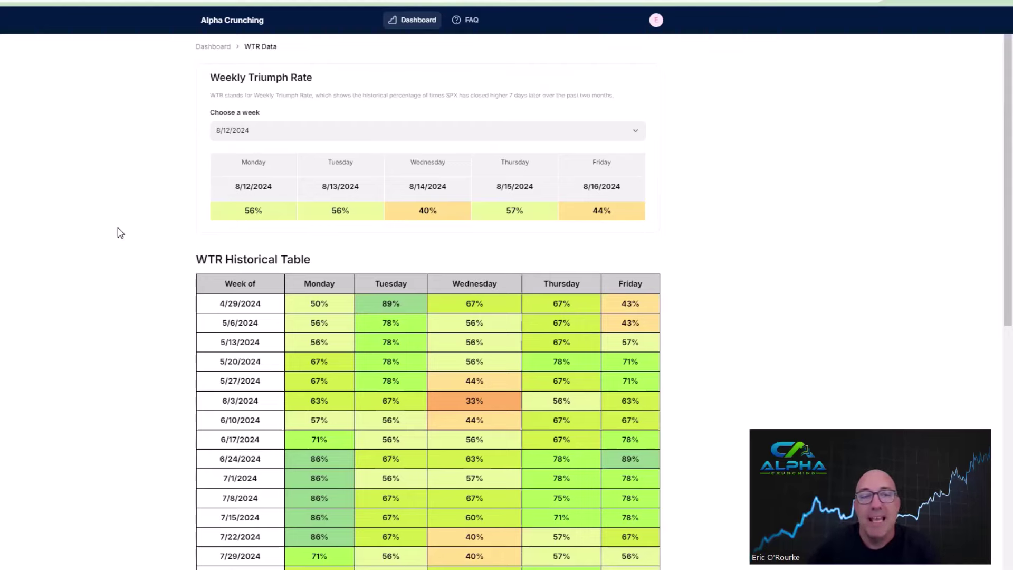
{"action": "scroll", "coordinate": [120, 232], "scroll_direction": "down", "scroll_amount": 3}
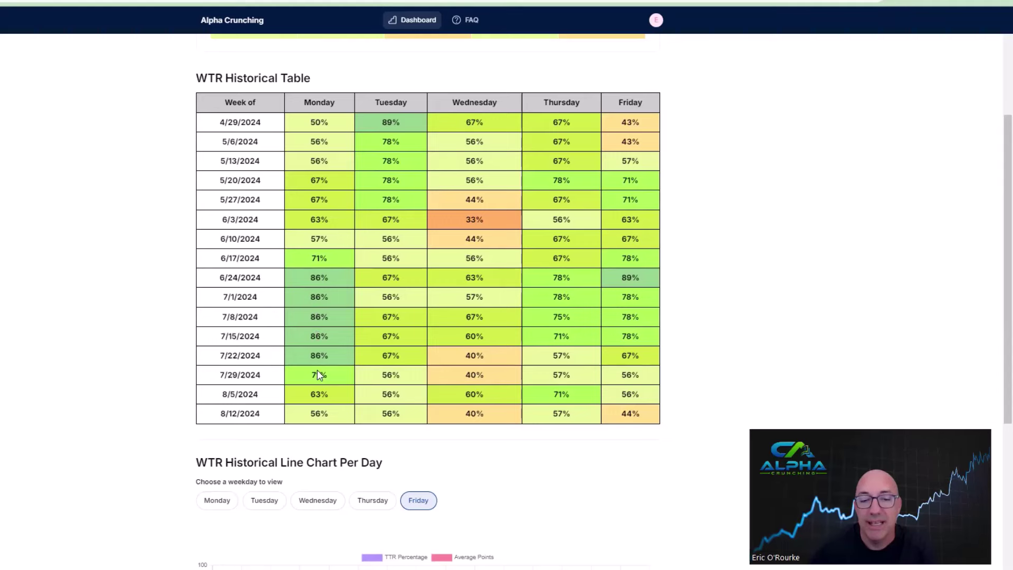
{"action": "scroll", "coordinate": [541, 356], "scroll_direction": "up", "scroll_amount": 4}
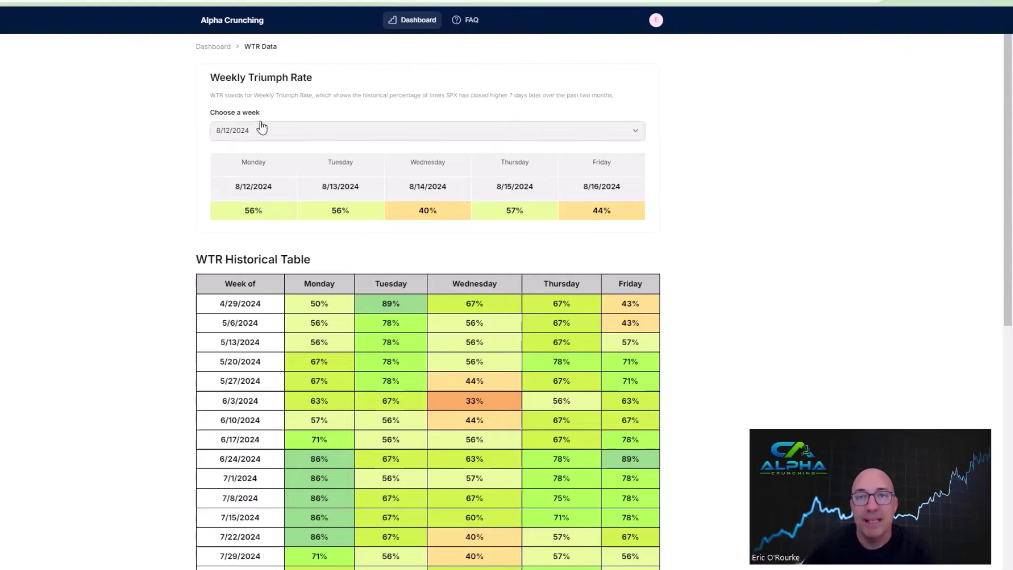
Switch to the TradingView SPX daily chart, panning and zooming out to show the early-August drop
{"action": "key", "text": "ctrl+Tab"}
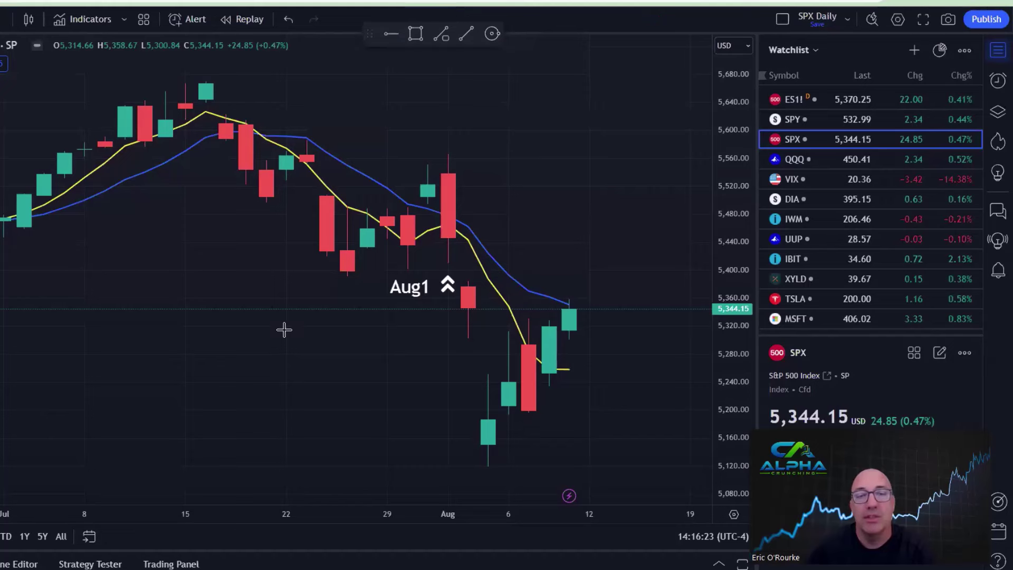
{"action": "left_click_drag", "start_coordinate": [303, 337], "coordinate": [327, 323]}
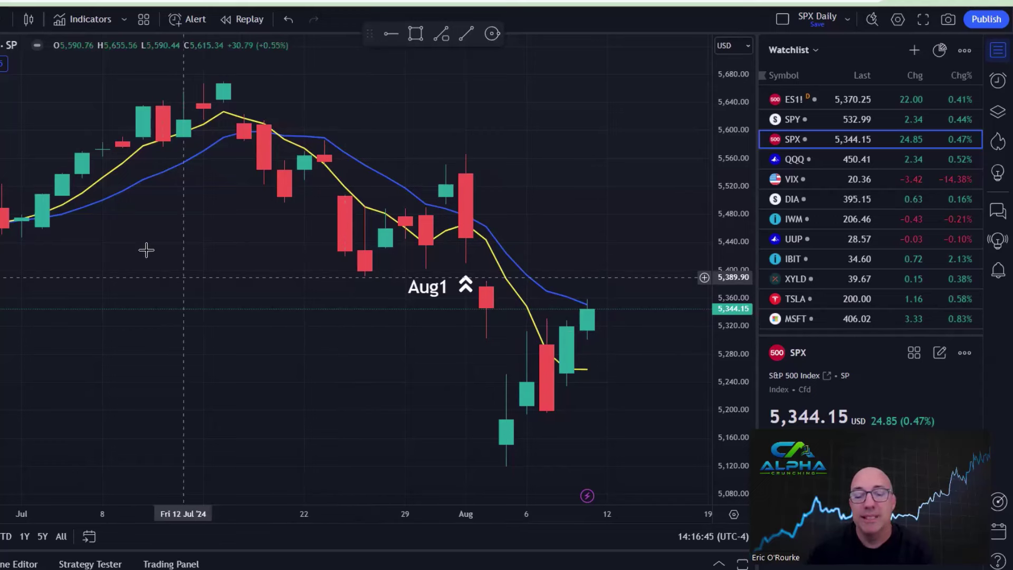
{"action": "left_click", "coordinate": [211, 129]}
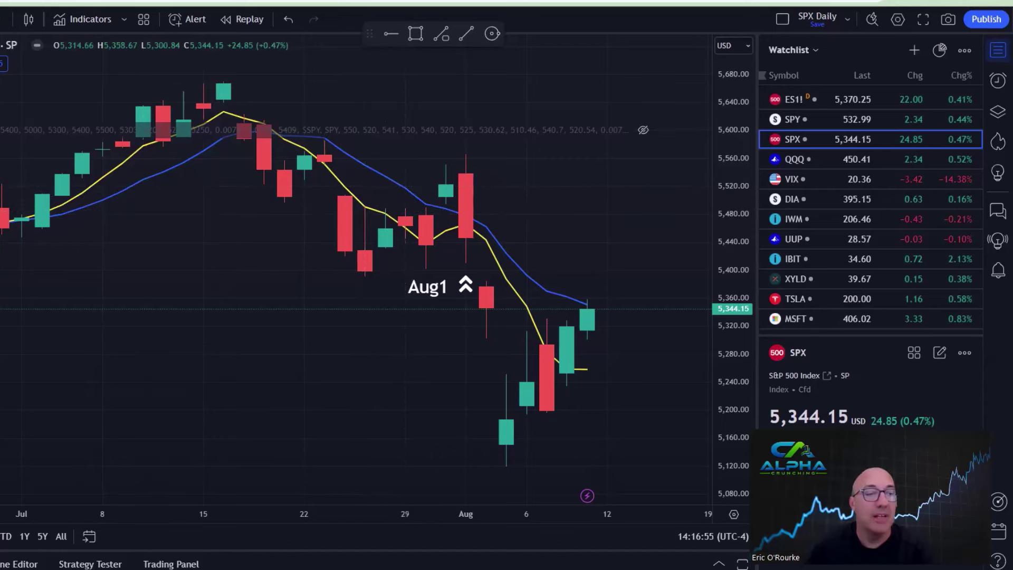
{"action": "scroll", "coordinate": [240, 277], "scroll_direction": "down", "scroll_amount": 3}
{"action": "scroll", "coordinate": [243, 278], "scroll_direction": "down", "scroll_amount": 5}
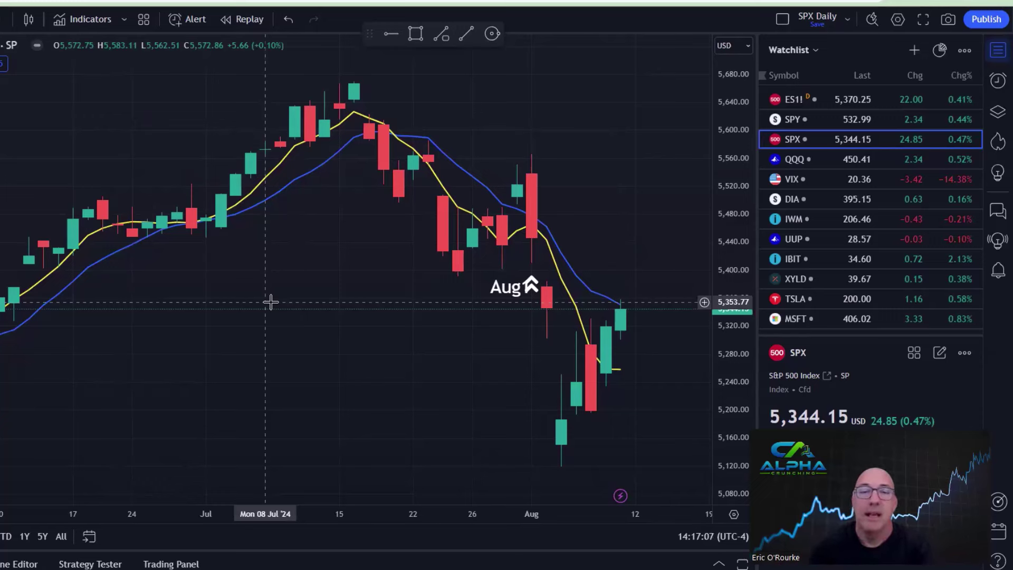
Zoom the SPX chart, briefly check the WTR page, then go to Option Omega's Monday backtest
{"action": "scroll", "coordinate": [388, 333], "scroll_direction": "up", "scroll_amount": 2}
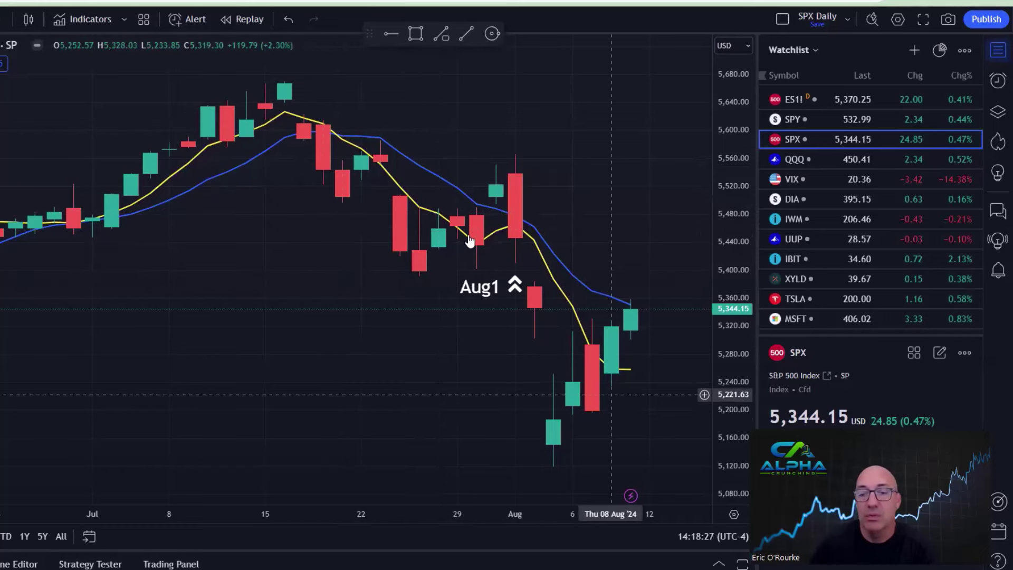
{"action": "scroll", "coordinate": [418, 351], "scroll_direction": "up", "scroll_amount": 3}
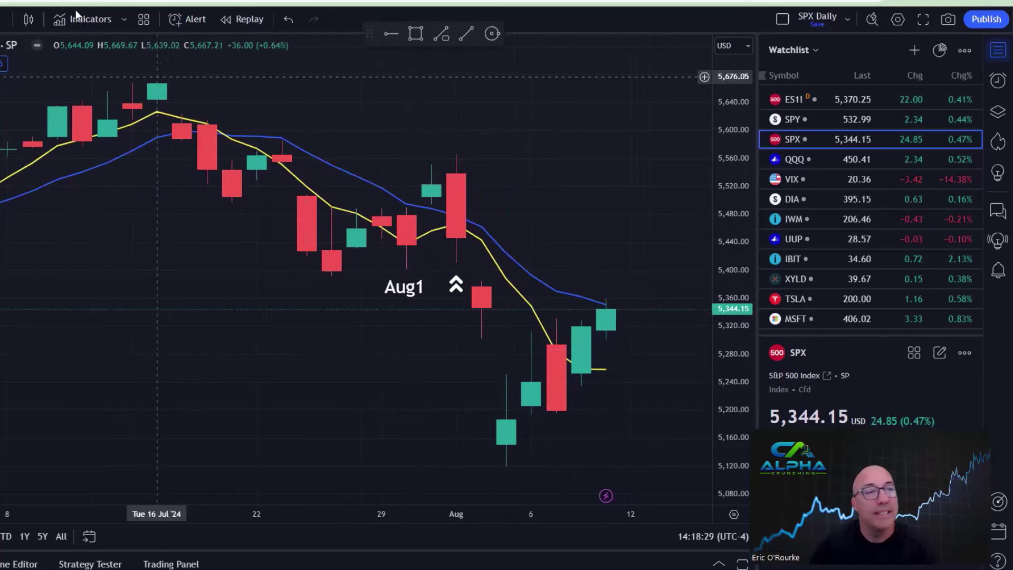
{"action": "key", "text": "ctrl+Tab"}
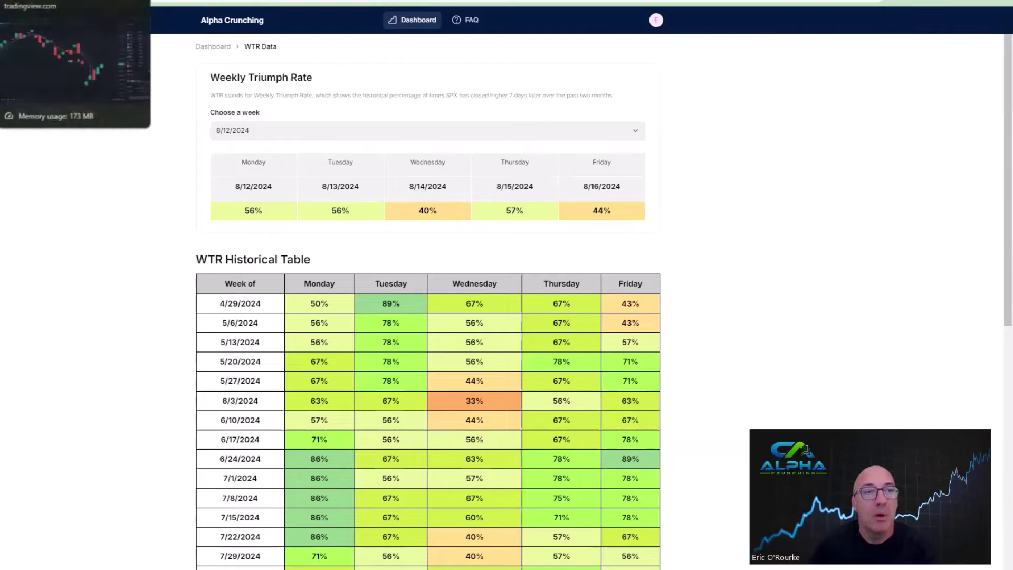
{"action": "left_click", "coordinate": [63, 3]}
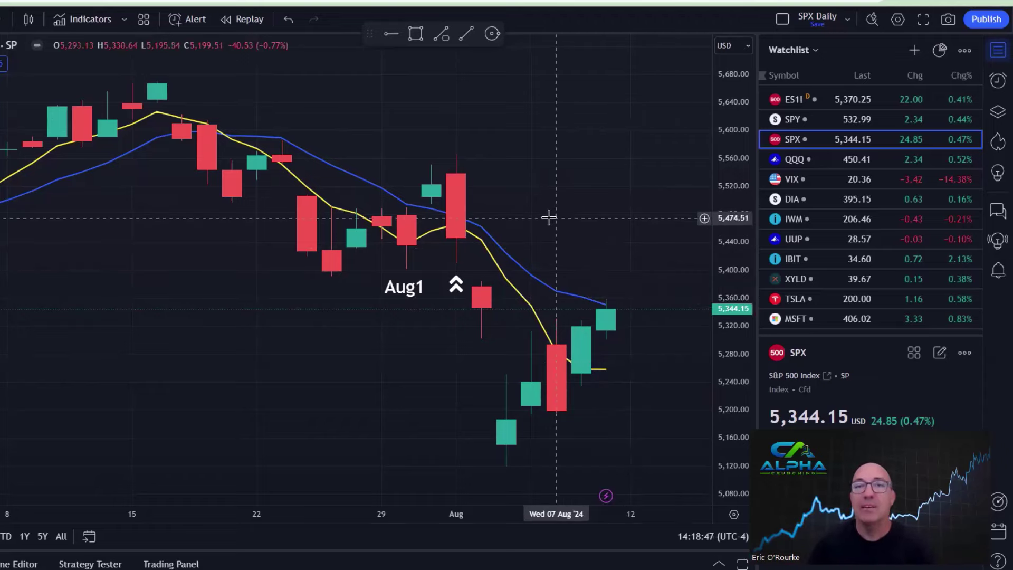
{"action": "left_click", "coordinate": [283, 11]}
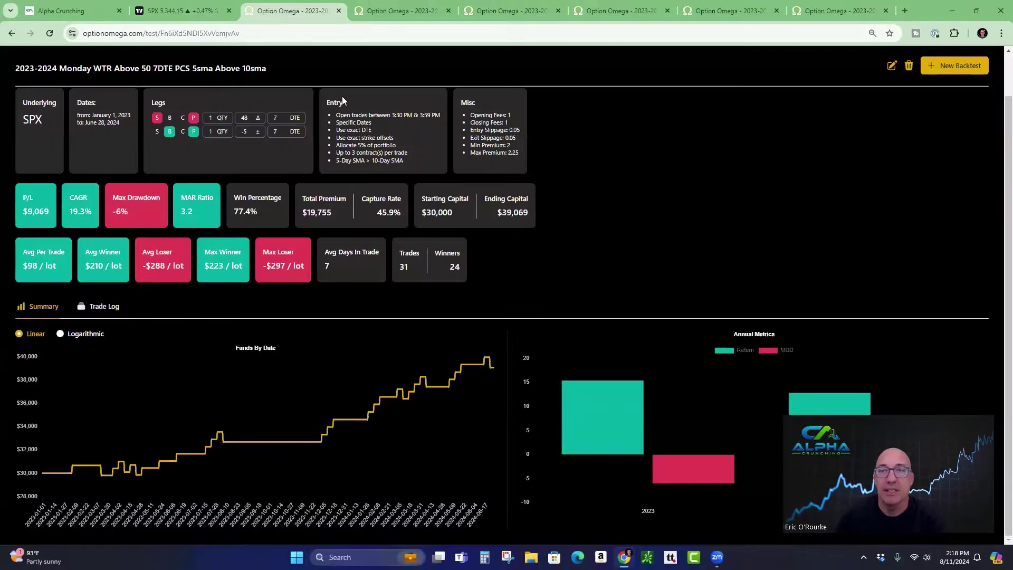
Open the Thursday backtest and highlight its 3:30 PM to 3:59 PM entry window
{"action": "left_click", "coordinate": [611, 13]}
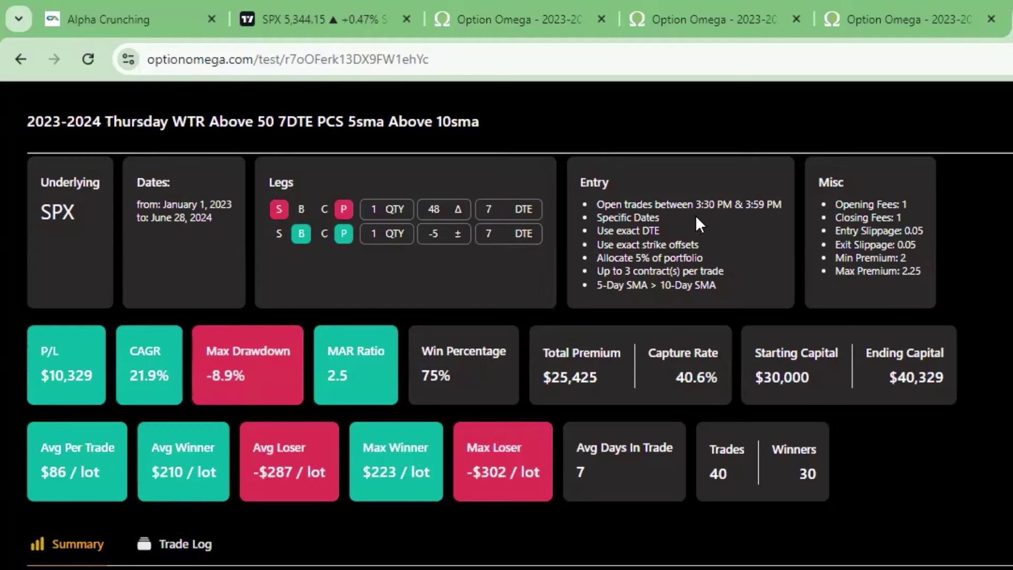
{"action": "left_click_drag", "start_coordinate": [695, 203], "coordinate": [776, 203]}
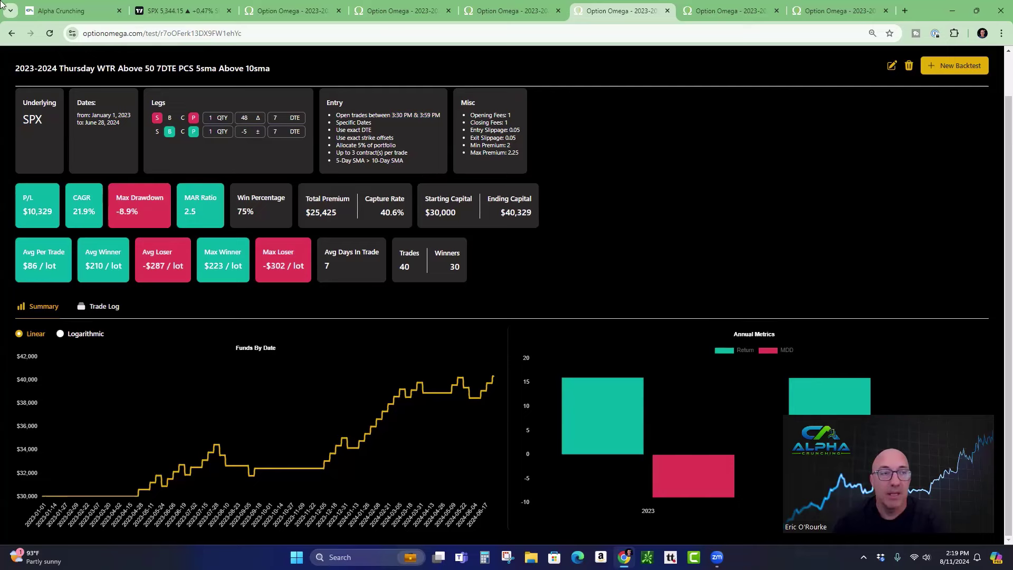
Glance at Alpha Crunching's WTR page, then return to the SPX daily chart at 5,344.15
{"action": "left_click", "coordinate": [28, 11]}
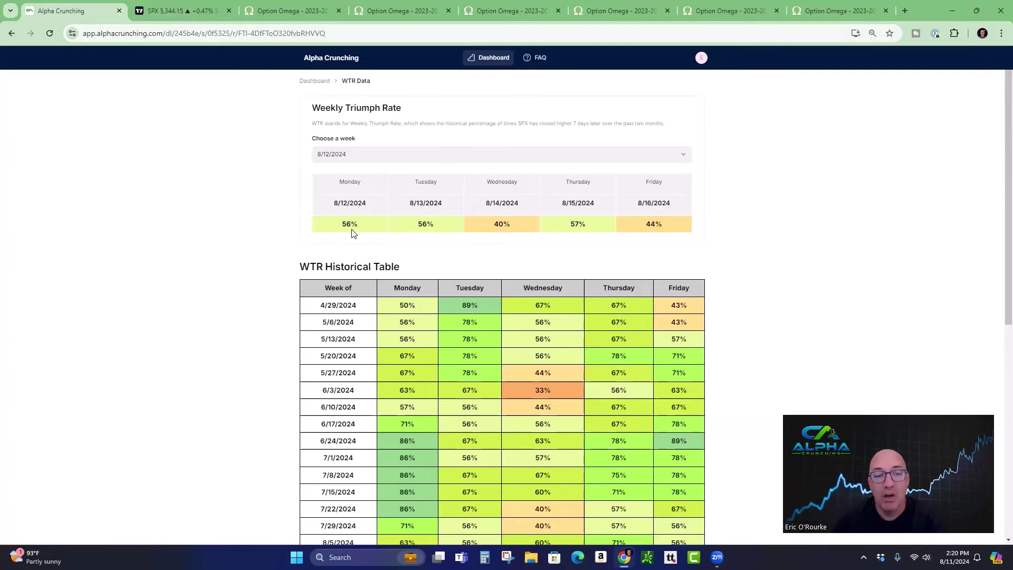
{"action": "left_click", "coordinate": [176, 12]}
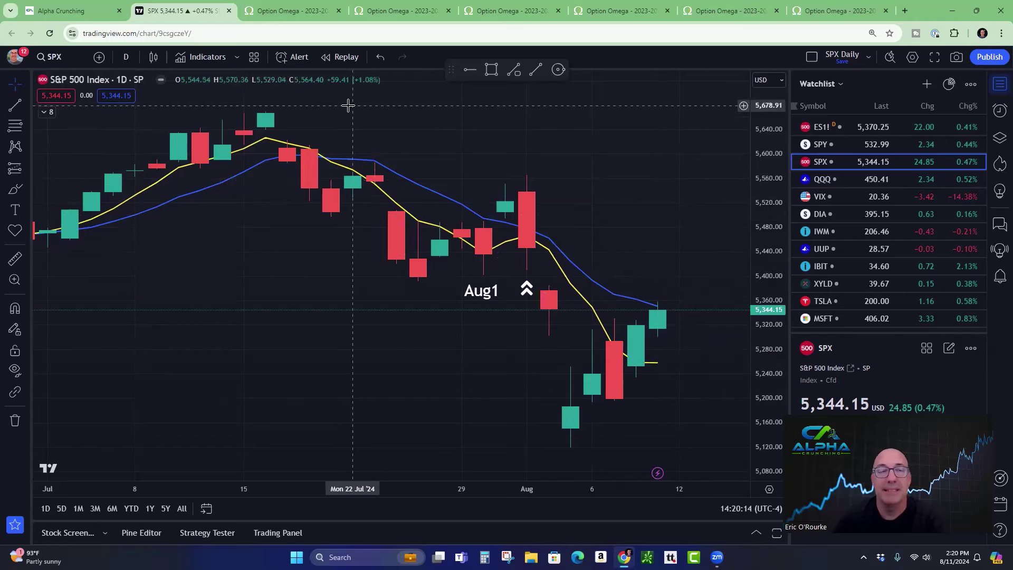
Switch back to the Monday WTR Above 50 7DTE PCS backtest showing $9,069 P/L and 77.4% win rate
{"action": "left_click", "coordinate": [294, 12]}
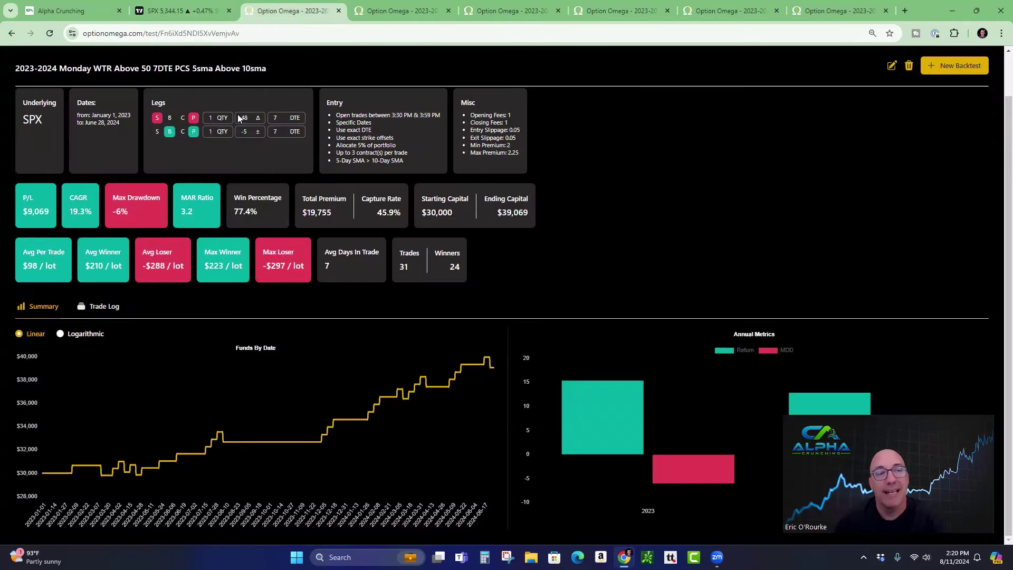